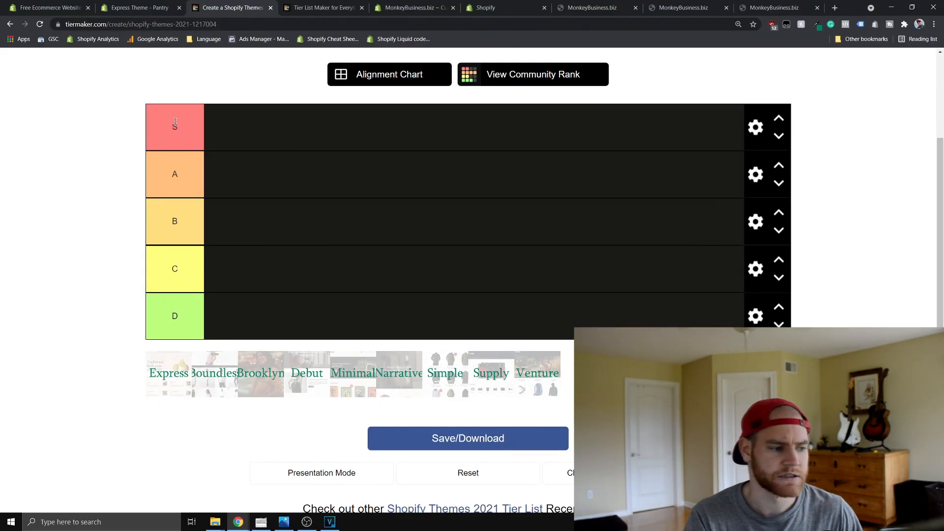
Close the extra Express Pantry tab and open the Express theme's page from the list of free themes.
{"action": "left_click", "coordinate": [33, 4]}
{"action": "left_click", "coordinate": [179, 8]}
{"action": "scroll", "coordinate": [456, 226], "scroll_direction": "up", "scroll_amount": 2}
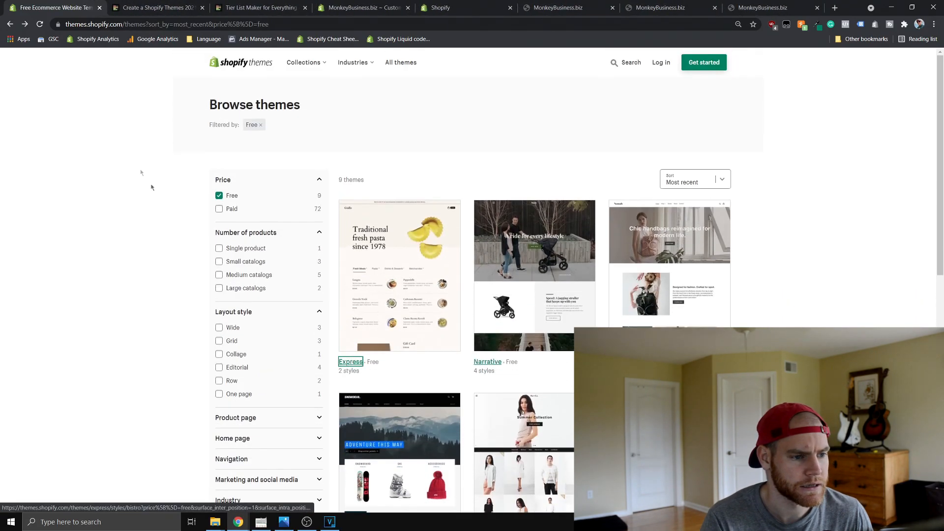
{"action": "left_click", "coordinate": [403, 306]}
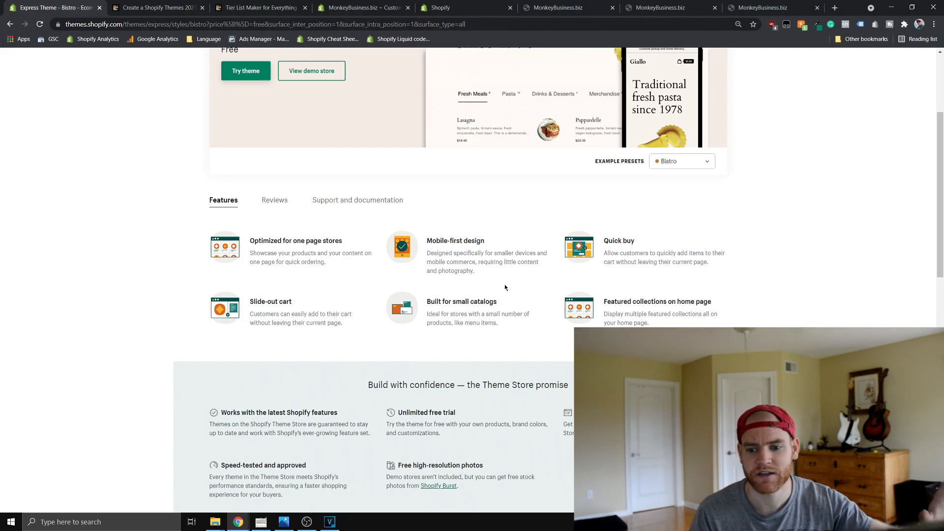
Look over the Express theme's feature list, especially the description of its optimization for one page stores.
{"action": "left_click_drag", "start_coordinate": [741, 323], "coordinate": [256, 243]}
{"action": "left_click", "coordinate": [284, 256]}
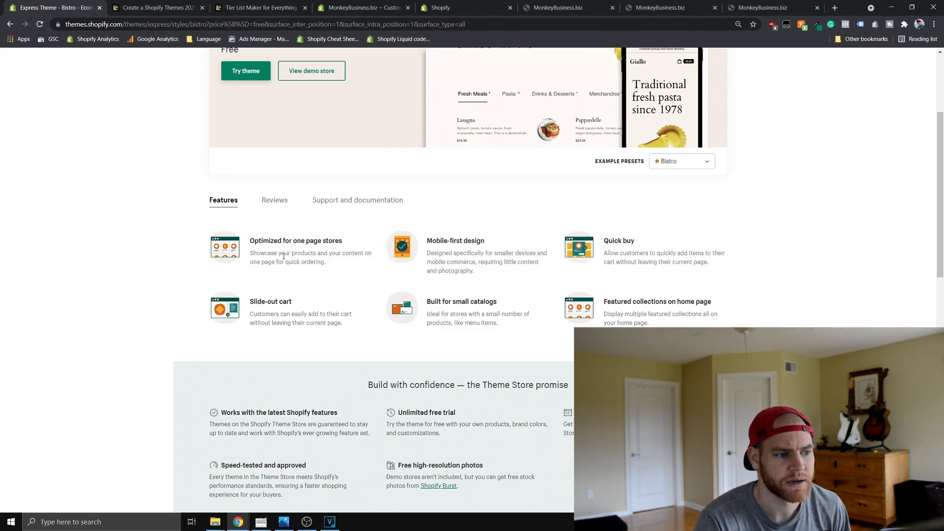
{"action": "left_click_drag", "start_coordinate": [255, 241], "coordinate": [730, 335]}
{"action": "left_click", "coordinate": [738, 339]}
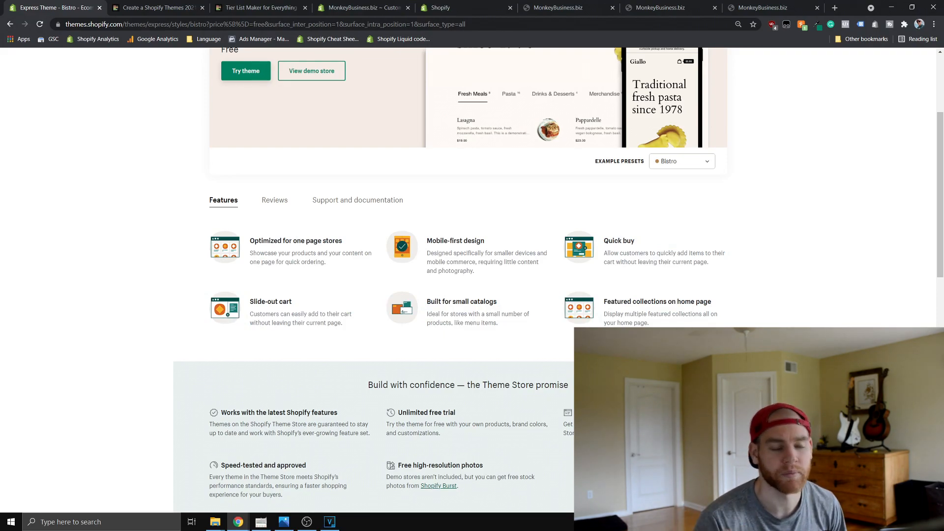
{"action": "scroll", "coordinate": [330, 284], "scroll_direction": "up", "scroll_amount": 1}
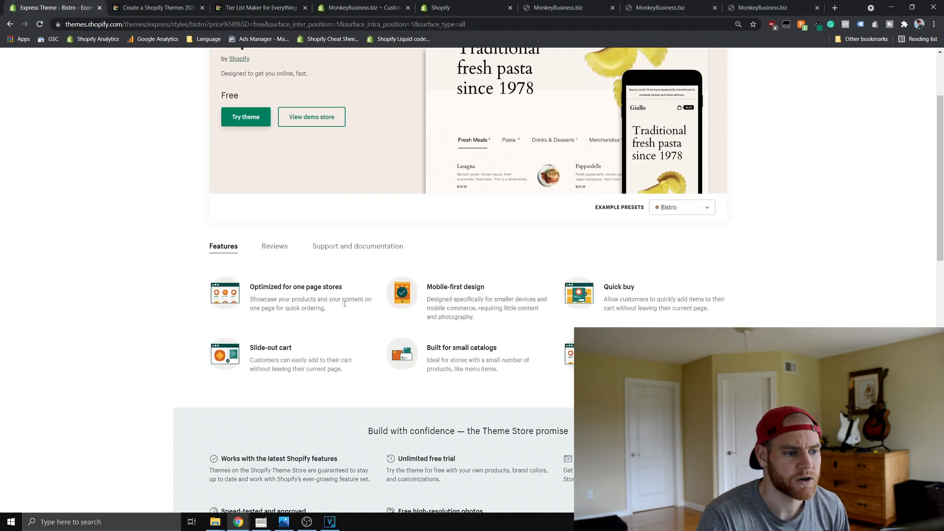
{"action": "scroll", "coordinate": [351, 319], "scroll_direction": "up", "scroll_amount": 2}
{"action": "scroll", "coordinate": [352, 319], "scroll_direction": "down", "scroll_amount": 2}
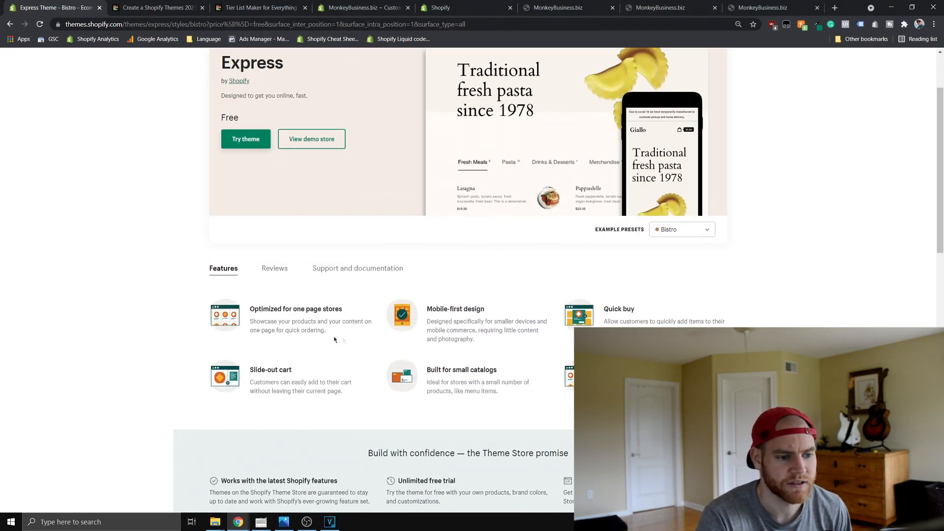
{"action": "left_click_drag", "start_coordinate": [290, 322], "coordinate": [301, 331]}
{"action": "left_click", "coordinate": [343, 335]}
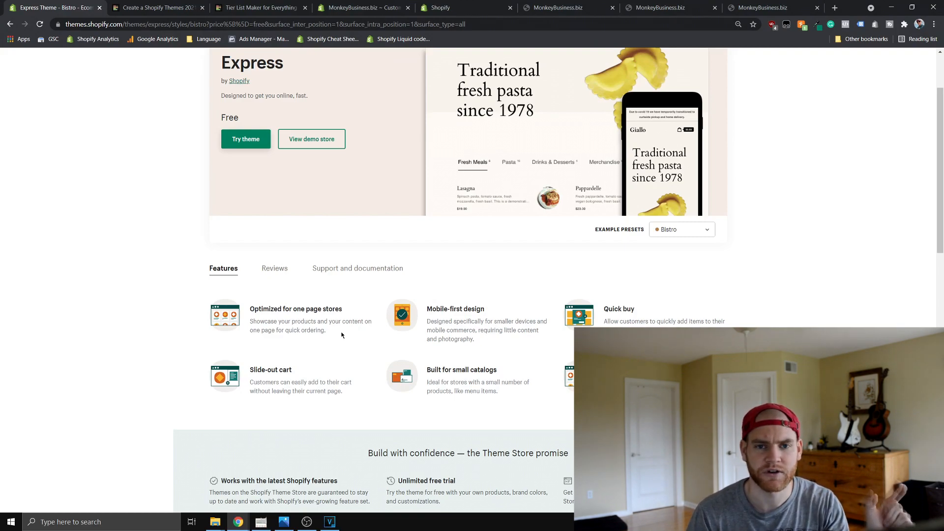
Read the Express theme's feature descriptions for mobile-first design, quick buy and small catalogs.
{"action": "left_click_drag", "start_coordinate": [454, 293], "coordinate": [479, 324]}
{"action": "left_click", "coordinate": [486, 328]}
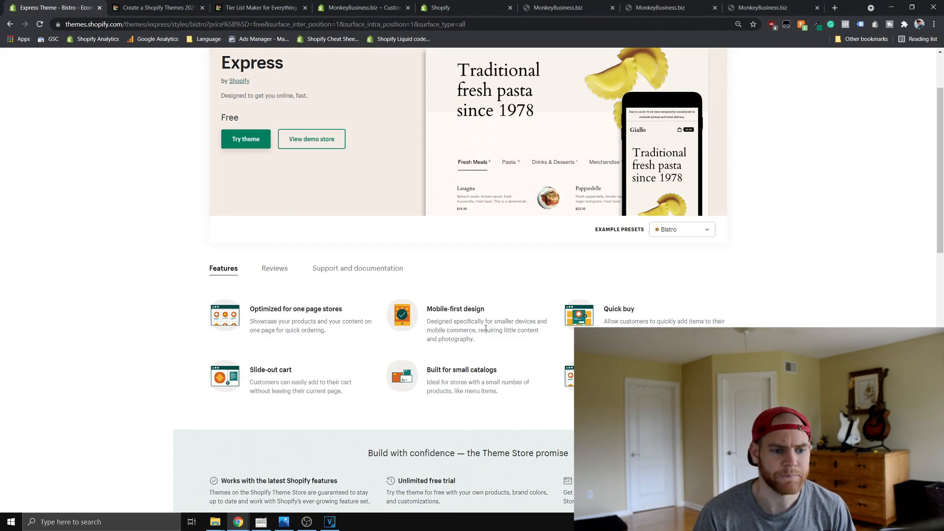
{"action": "left_click_drag", "start_coordinate": [709, 333], "coordinate": [620, 309]}
{"action": "left_click", "coordinate": [709, 333]}
{"action": "left_click_drag", "start_coordinate": [709, 333], "coordinate": [626, 310]}
{"action": "left_click", "coordinate": [626, 310]}
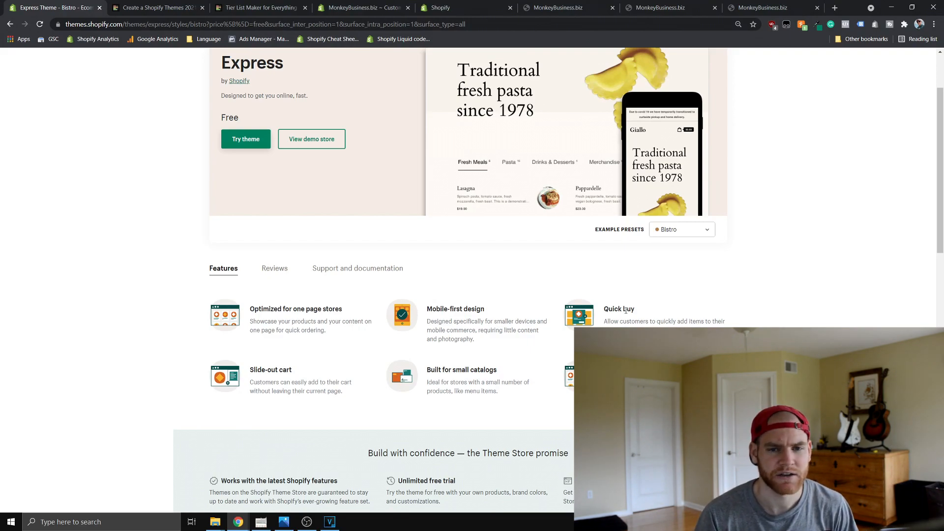
{"action": "scroll", "coordinate": [285, 335], "scroll_direction": "down", "scroll_amount": 1}
{"action": "scroll", "coordinate": [403, 383], "scroll_direction": "up", "scroll_amount": 1}
{"action": "scroll", "coordinate": [445, 334], "scroll_direction": "down", "scroll_amount": 1}
{"action": "left_click_drag", "start_coordinate": [504, 347], "coordinate": [474, 331]}
{"action": "left_click", "coordinate": [474, 331]}
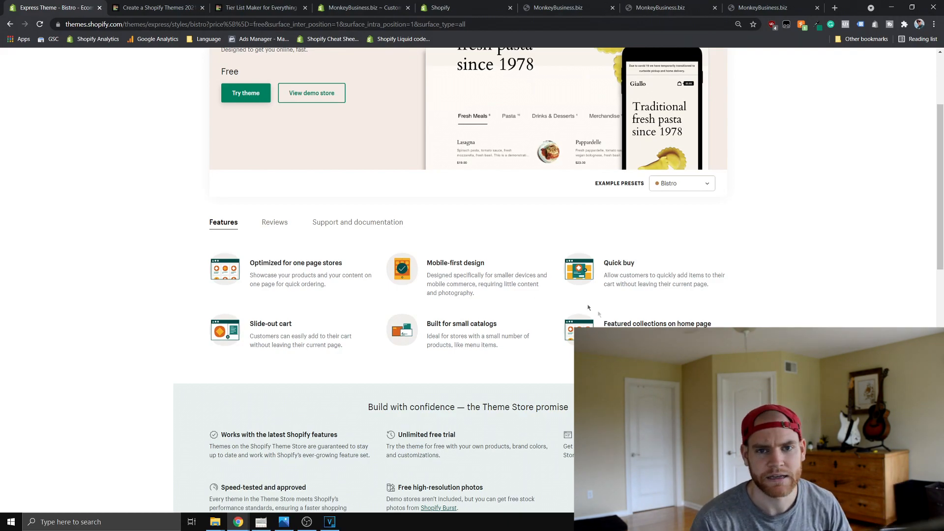
{"action": "scroll", "coordinate": [491, 321], "scroll_direction": "up", "scroll_amount": 1}
{"action": "scroll", "coordinate": [472, 281], "scroll_direction": "down", "scroll_amount": 1}
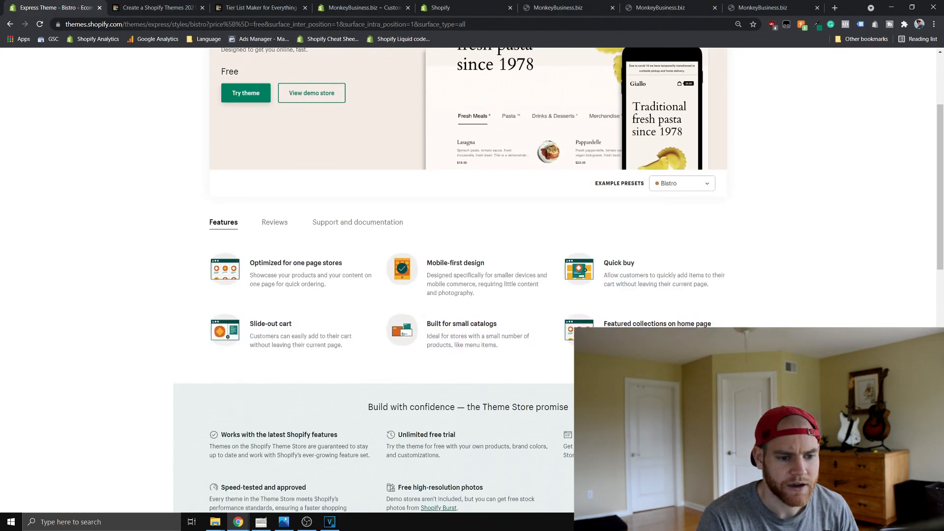
{"action": "scroll", "coordinate": [365, 306], "scroll_direction": "up", "scroll_amount": 2}
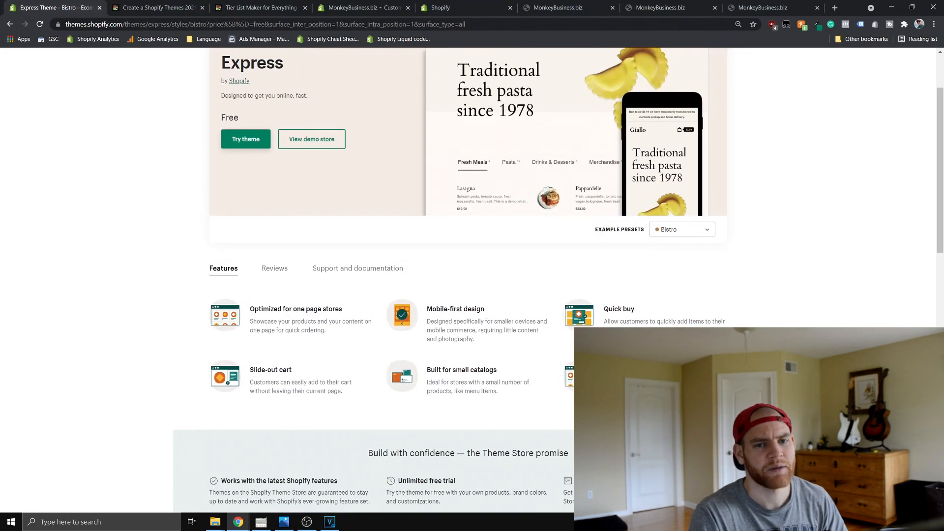
Show the Express theme's reviews and check its share of positive ratings.
{"action": "scroll", "coordinate": [365, 306], "scroll_direction": "down", "scroll_amount": 3}
{"action": "left_click", "coordinate": [270, 183]}
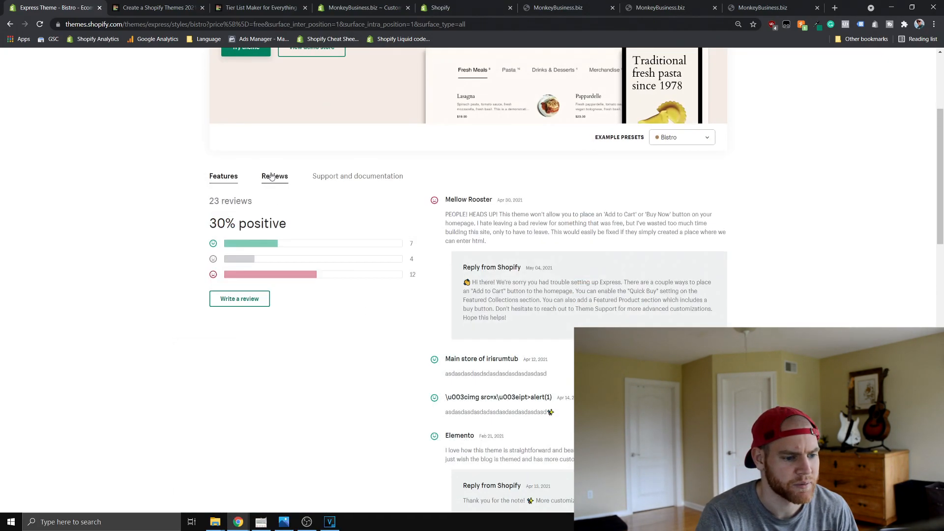
{"action": "left_click_drag", "start_coordinate": [208, 222], "coordinate": [330, 237]}
{"action": "left_click", "coordinate": [331, 233]}
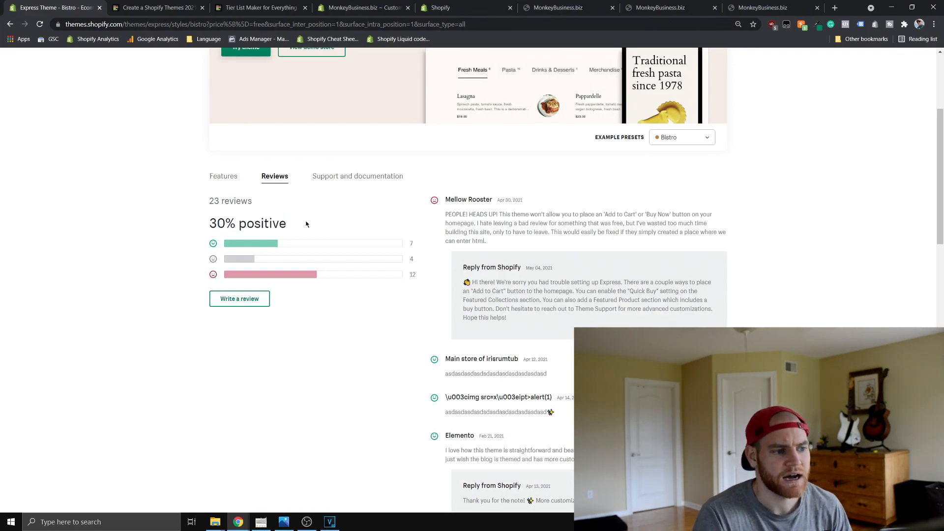
{"action": "scroll", "coordinate": [306, 224], "scroll_direction": "up", "scroll_amount": 1}
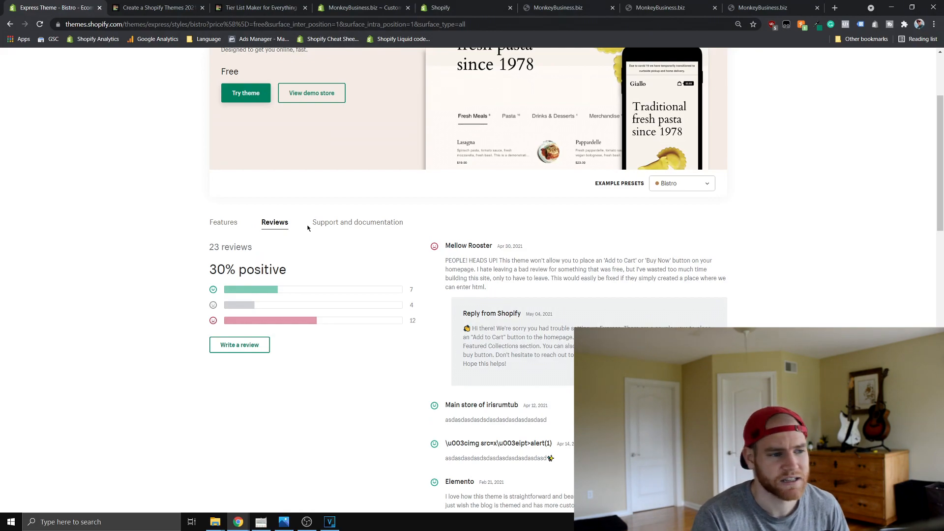
{"action": "scroll", "coordinate": [308, 226], "scroll_direction": "down", "scroll_amount": 1}
{"action": "scroll", "coordinate": [296, 226], "scroll_direction": "up", "scroll_amount": 3}
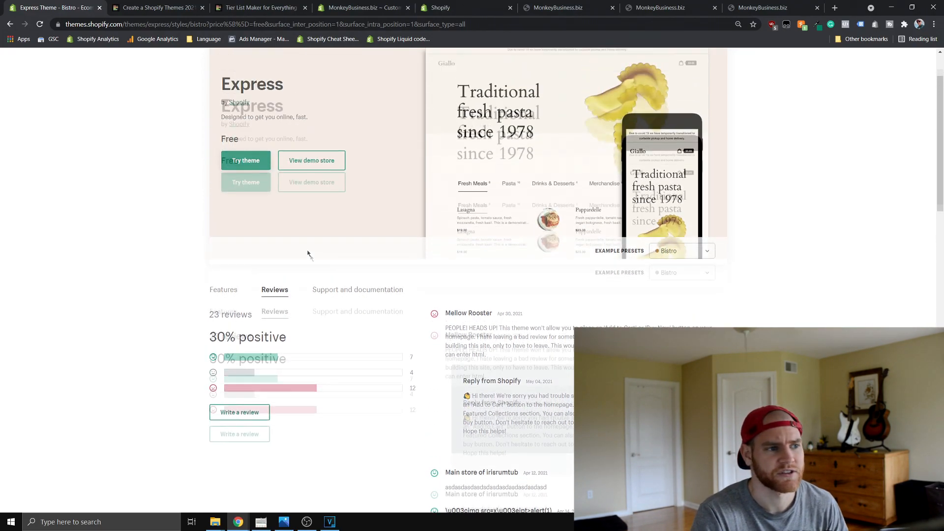
Open the Express theme's demo store and examine its announcement bar and header.
{"action": "left_click", "coordinate": [312, 185]}
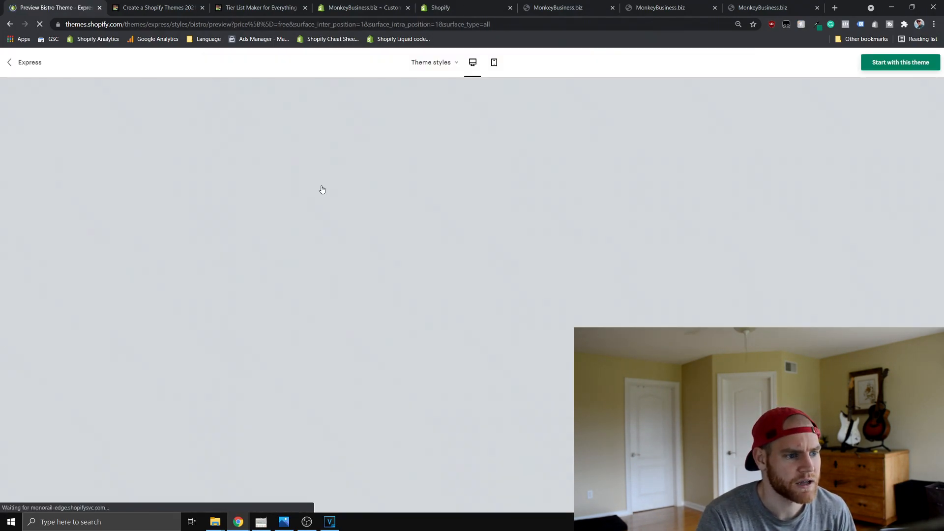
{"action": "scroll", "coordinate": [487, 275], "scroll_direction": "down", "scroll_amount": 1}
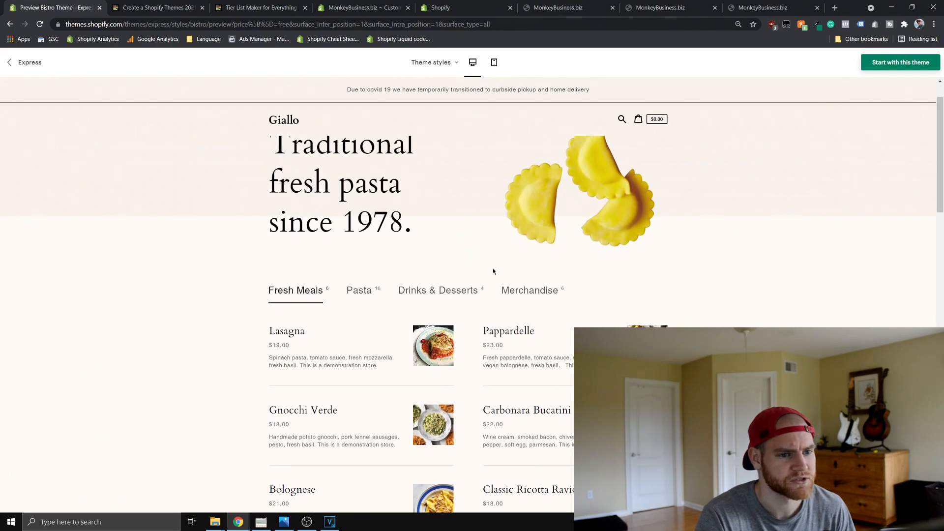
{"action": "scroll", "coordinate": [493, 271], "scroll_direction": "up", "scroll_amount": 1}
{"action": "left_click_drag", "start_coordinate": [384, 91], "coordinate": [362, 101]}
{"action": "left_click", "coordinate": [364, 112]}
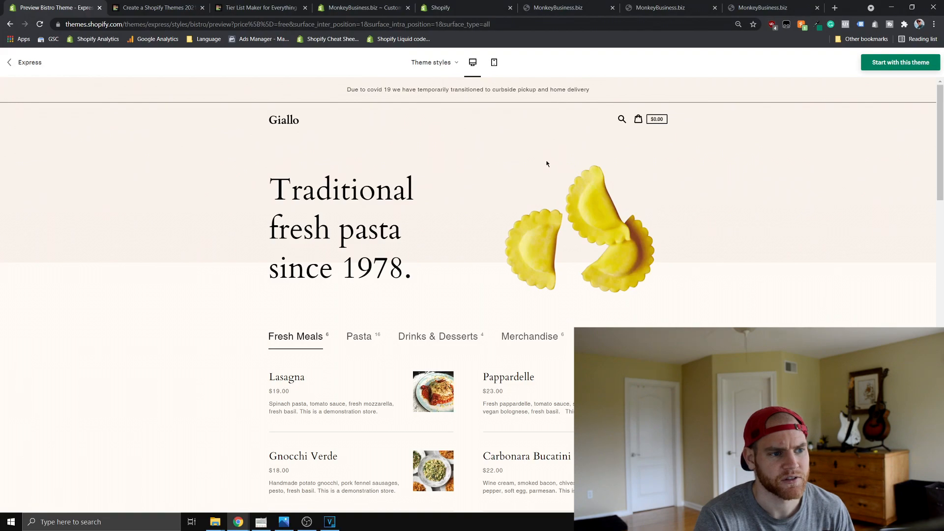
{"action": "left_click_drag", "start_coordinate": [294, 128], "coordinate": [553, 114]}
{"action": "left_click", "coordinate": [553, 117]}
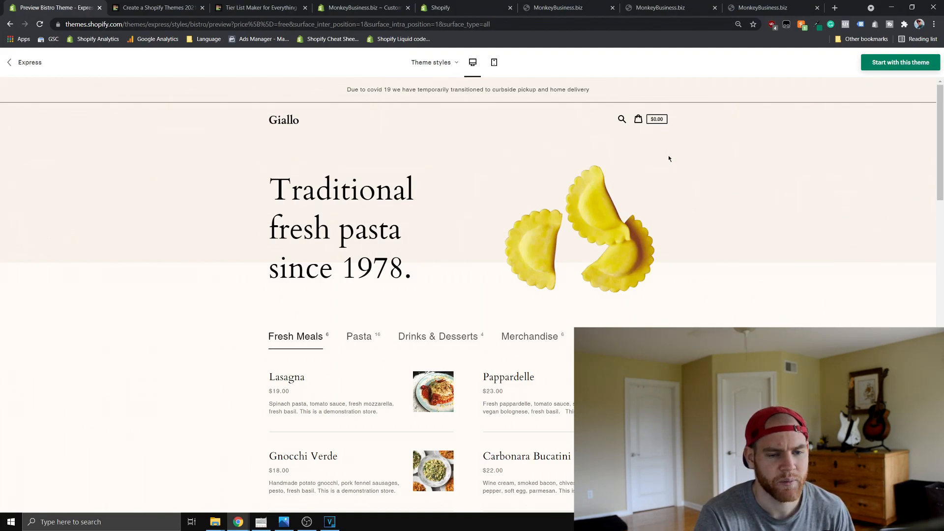
Examine the Bistro demo's home page layout from the hero banner through the Fresh Meals products to the Gift Card section.
{"action": "scroll", "coordinate": [669, 156], "scroll_direction": "down", "scroll_amount": 2}
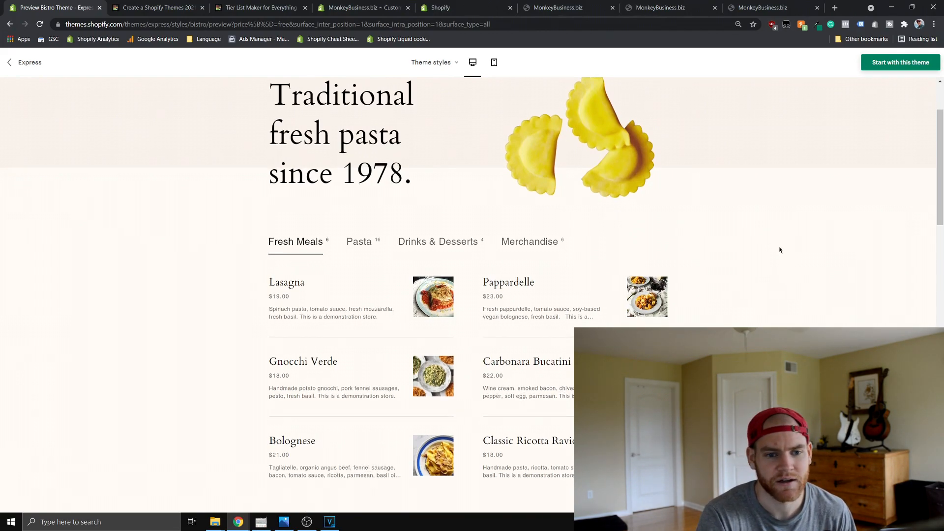
{"action": "scroll", "coordinate": [780, 248], "scroll_direction": "down", "scroll_amount": 5}
{"action": "scroll", "coordinate": [772, 280], "scroll_direction": "up", "scroll_amount": 6}
{"action": "scroll", "coordinate": [771, 282], "scroll_direction": "up", "scroll_amount": 1}
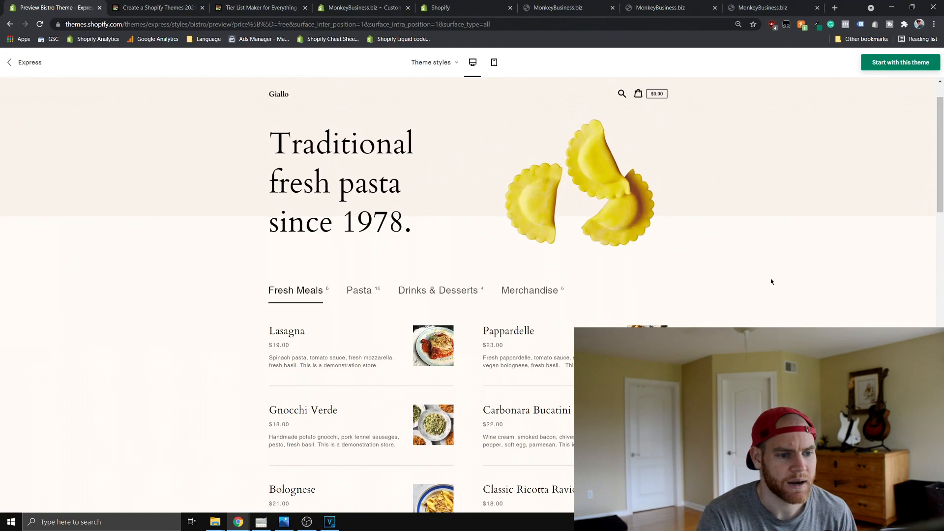
{"action": "scroll", "coordinate": [772, 282], "scroll_direction": "down", "scroll_amount": 5}
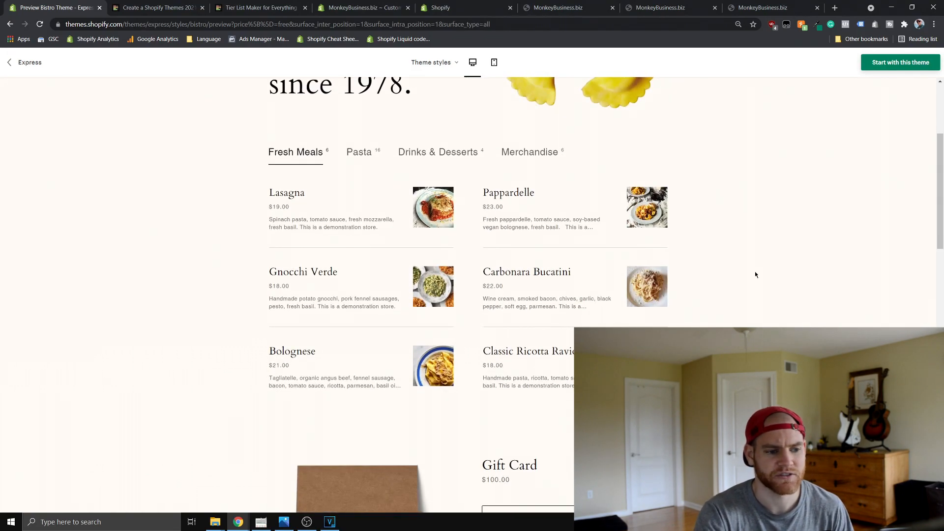
{"action": "scroll", "coordinate": [756, 275], "scroll_direction": "up", "scroll_amount": 2}
{"action": "scroll", "coordinate": [755, 274], "scroll_direction": "down", "scroll_amount": 2}
{"action": "scroll", "coordinate": [640, 319], "scroll_direction": "up", "scroll_amount": 4}
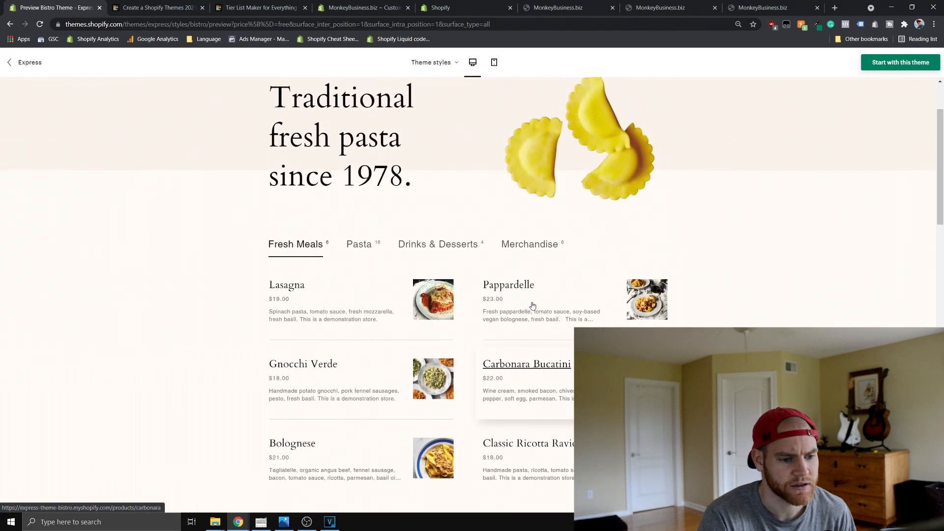
{"action": "scroll", "coordinate": [490, 305], "scroll_direction": "down", "scroll_amount": 2}
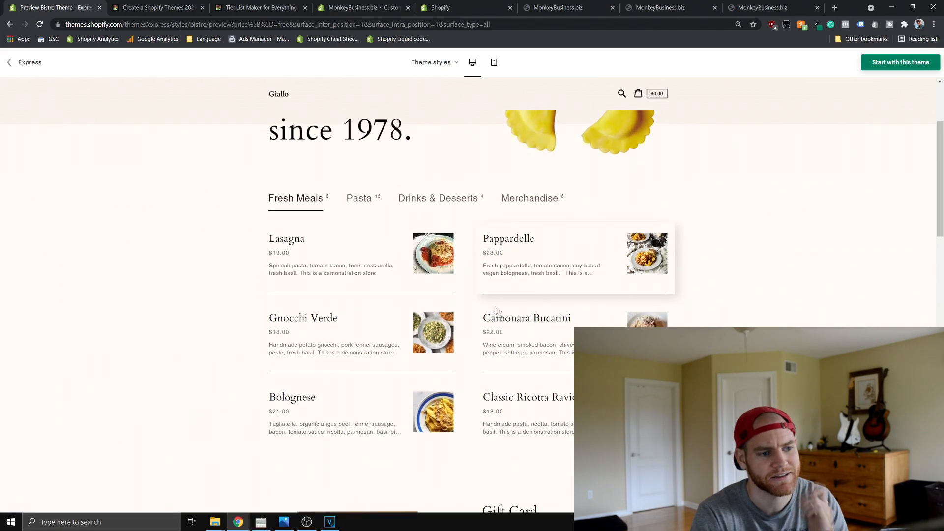
{"action": "scroll", "coordinate": [503, 316], "scroll_direction": "down", "scroll_amount": 2}
{"action": "scroll", "coordinate": [408, 331], "scroll_direction": "up", "scroll_amount": 3}
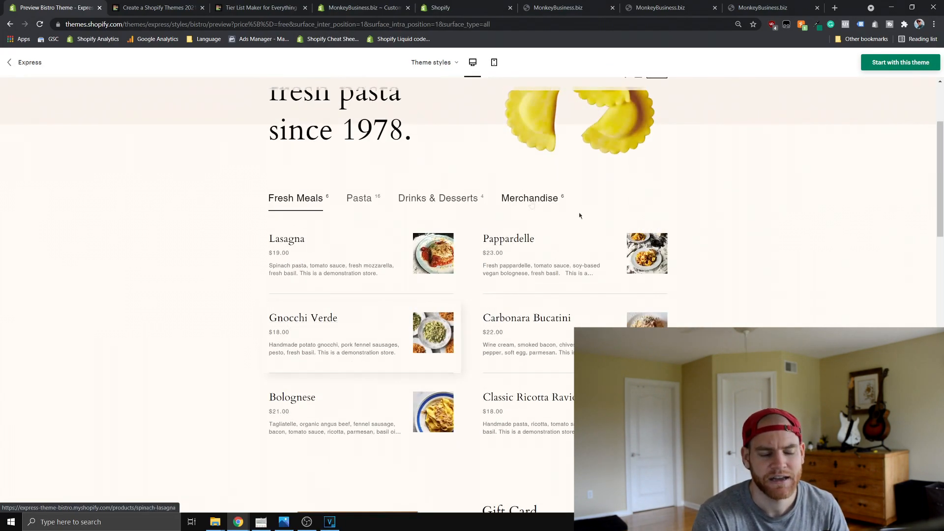
{"action": "scroll", "coordinate": [477, 350], "scroll_direction": "down", "scroll_amount": 4}
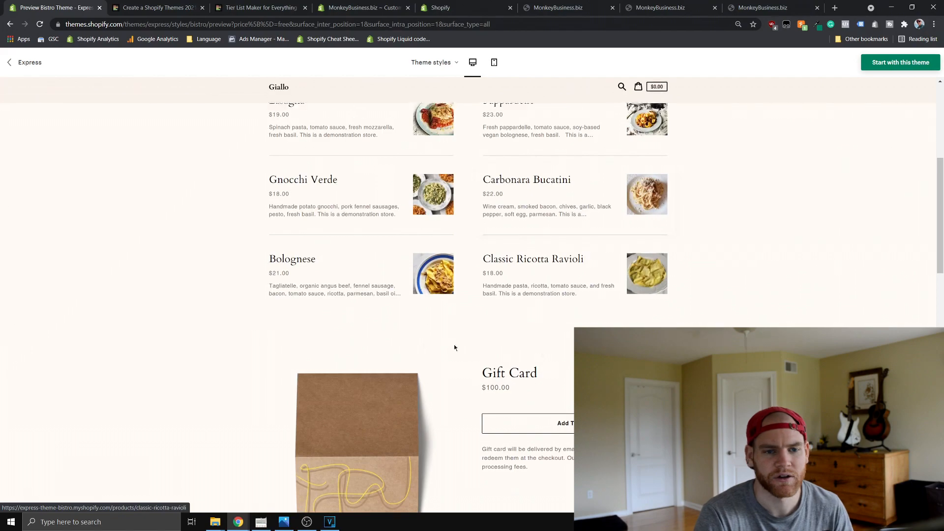
{"action": "scroll", "coordinate": [780, 290], "scroll_direction": "down", "scroll_amount": 2}
{"action": "scroll", "coordinate": [779, 290], "scroll_direction": "up", "scroll_amount": 5}
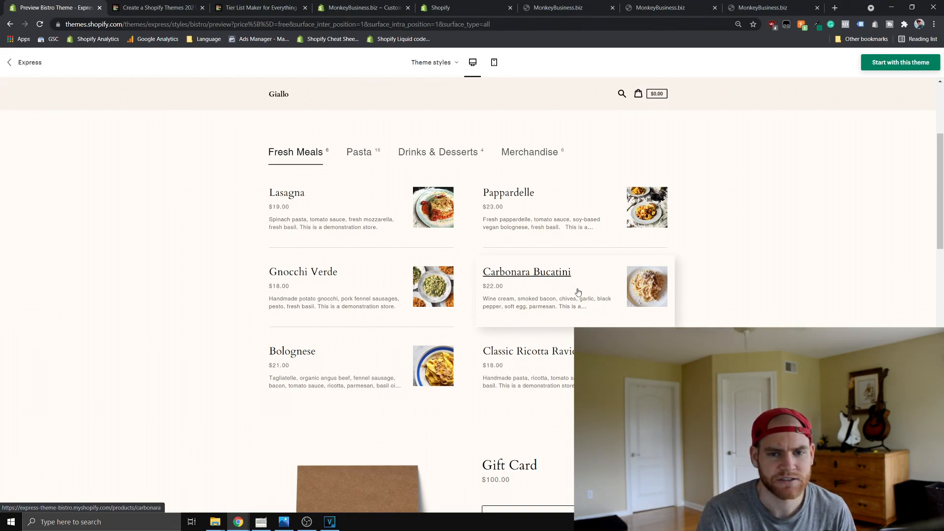
View the Carbonara Bucatini product's pop-up with its description, and close it again.
{"action": "left_click", "coordinate": [595, 293]}
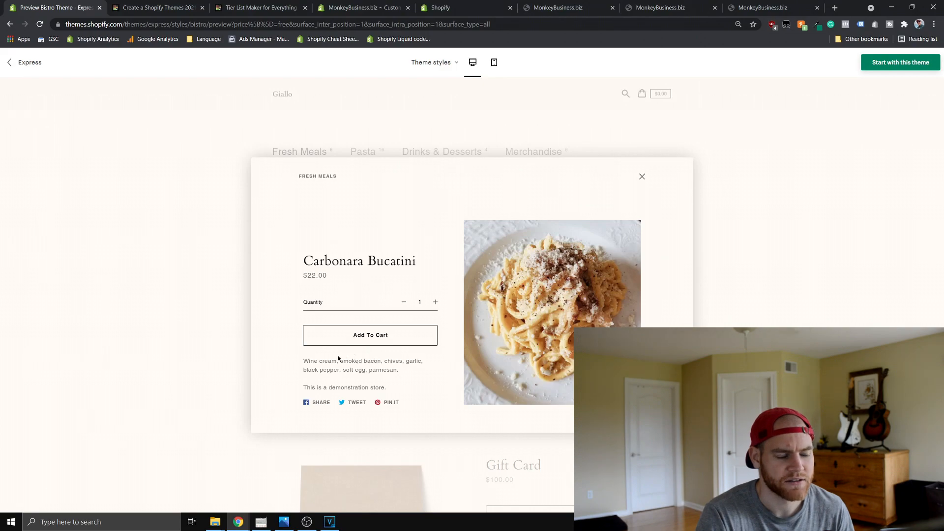
{"action": "left_click_drag", "start_coordinate": [322, 369], "coordinate": [386, 388]}
{"action": "left_click", "coordinate": [406, 386]}
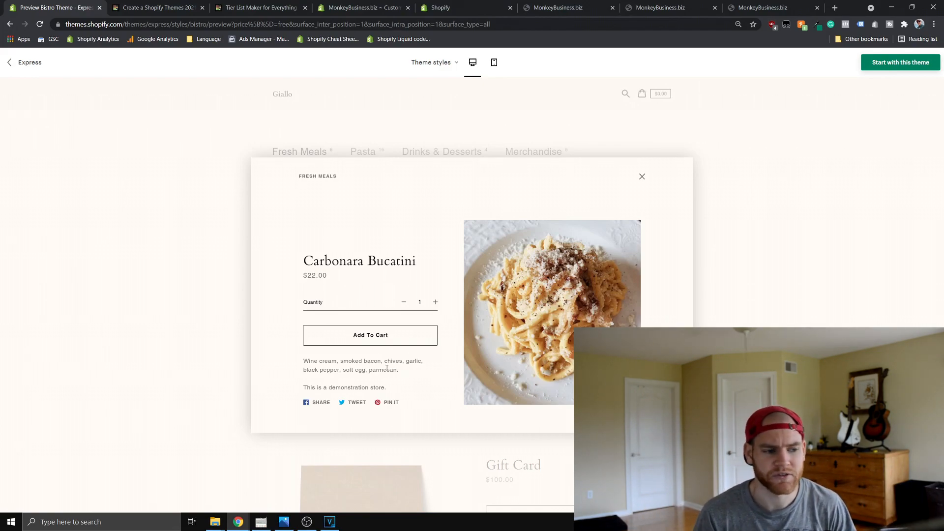
{"action": "left_click", "coordinate": [642, 177]}
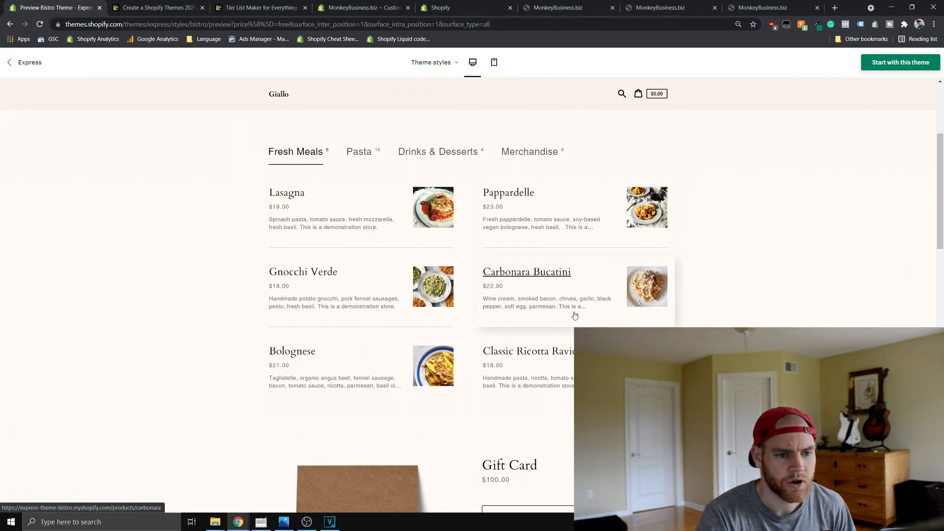
Switch the demo store preview to the Pantry theme style and look through its home page.
{"action": "scroll", "coordinate": [574, 312], "scroll_direction": "down", "scroll_amount": 3}
{"action": "scroll", "coordinate": [572, 255], "scroll_direction": "up", "scroll_amount": 4}
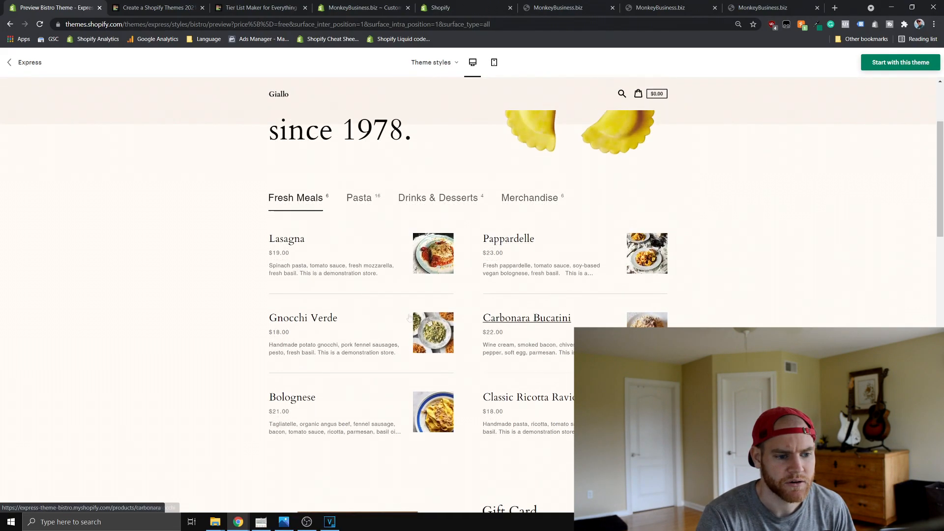
{"action": "left_click", "coordinate": [449, 68]}
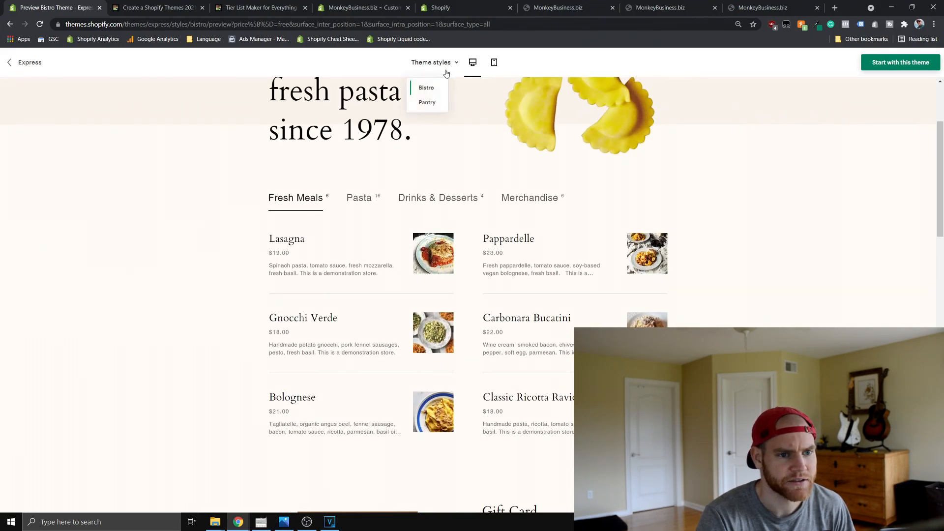
{"action": "left_click", "coordinate": [426, 102]}
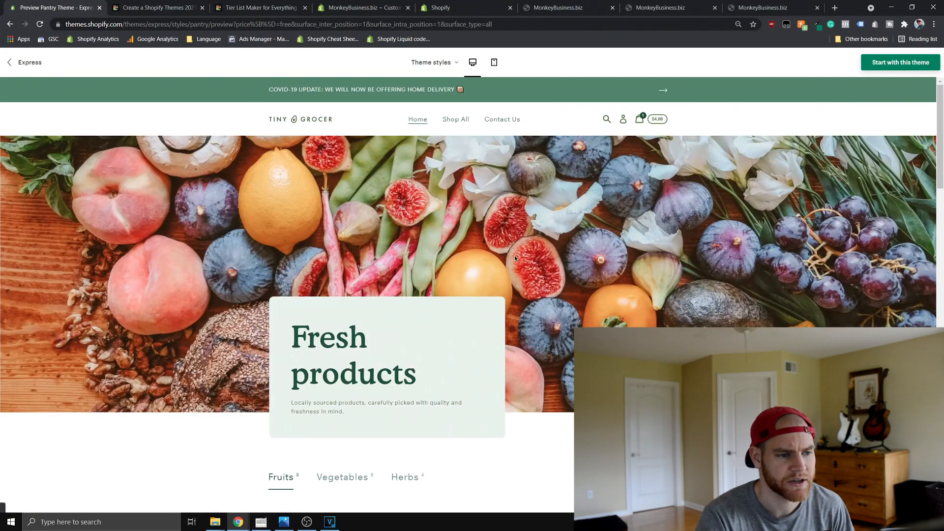
{"action": "scroll", "coordinate": [551, 284], "scroll_direction": "down", "scroll_amount": 5}
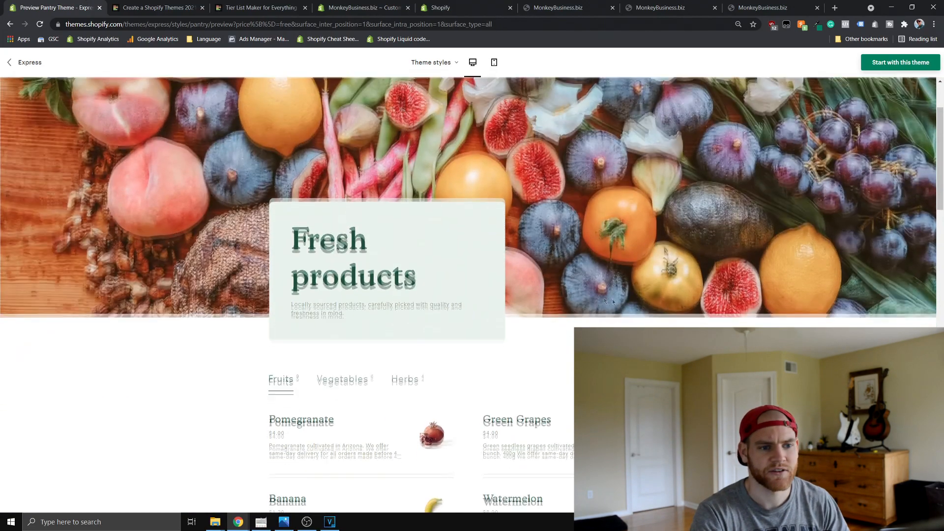
Add the Watermelon to the Pantry demo's cart and raise its quantity to 6.
{"action": "scroll", "coordinate": [467, 384], "scroll_direction": "down", "scroll_amount": 3}
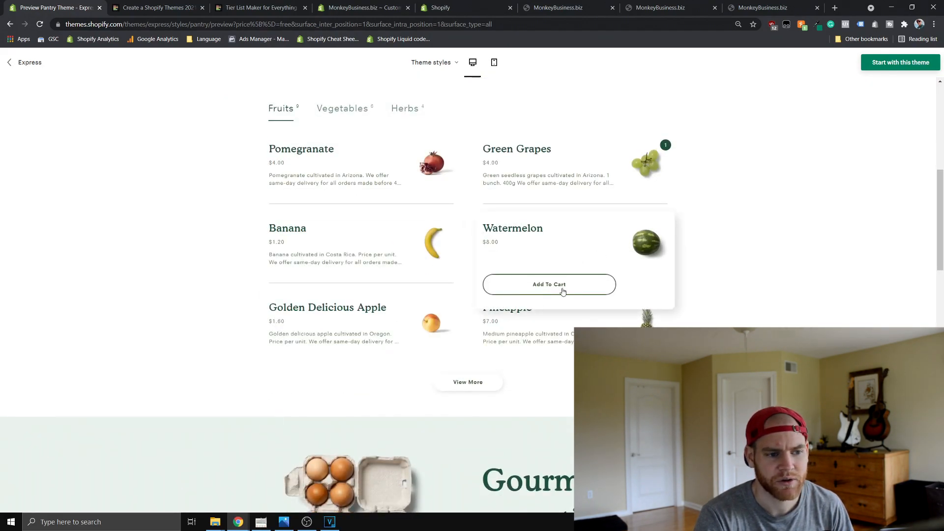
{"action": "left_click", "coordinate": [563, 285]}
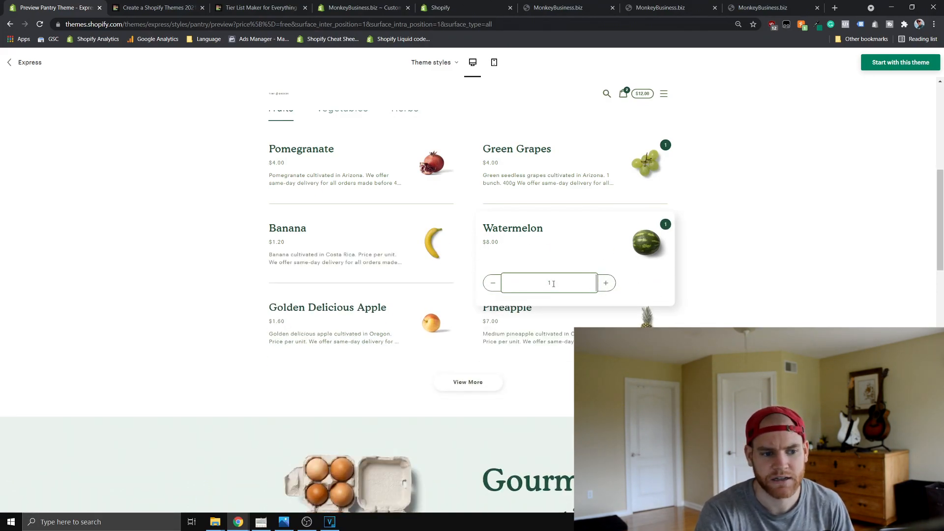
{"action": "left_click", "coordinate": [606, 284]}
{"action": "left_click", "coordinate": [607, 284]}
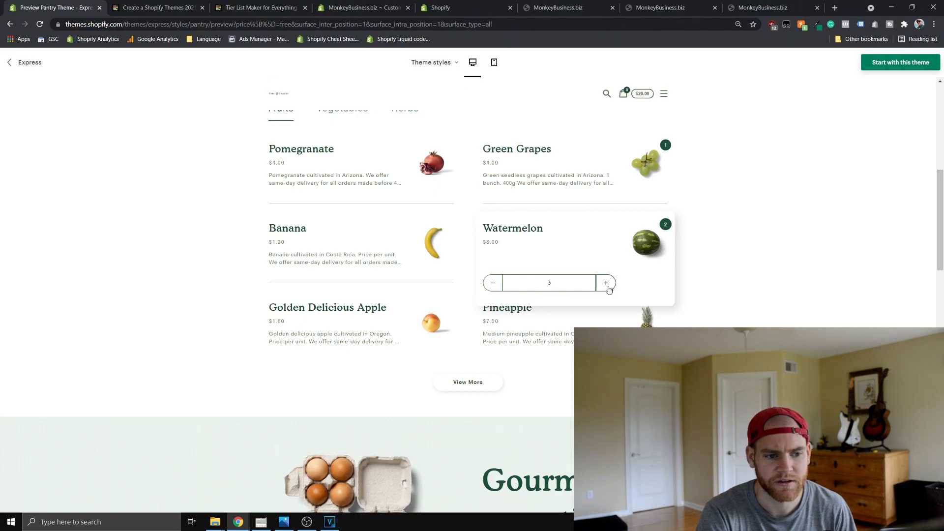
{"action": "left_click", "coordinate": [606, 290]}
{"action": "right_click", "coordinate": [690, 268]}
{"action": "left_click", "coordinate": [708, 274]}
{"action": "scroll", "coordinate": [706, 276], "scroll_direction": "down", "scroll_amount": 1}
{"action": "scroll", "coordinate": [656, 273], "scroll_direction": "up", "scroll_amount": 1}
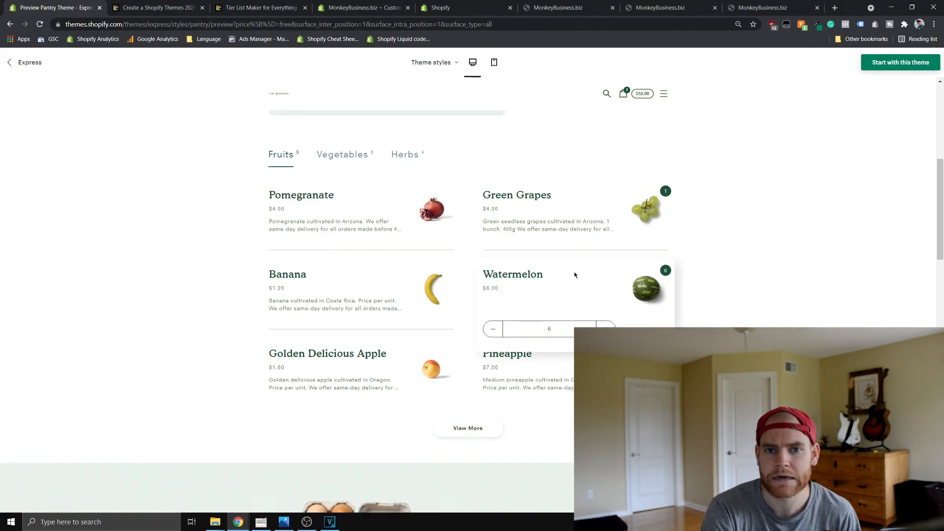
Switch the demo preview back to the Bistro theme style and look through its home page down to the footer.
{"action": "scroll", "coordinate": [559, 315], "scroll_direction": "down", "scroll_amount": 2}
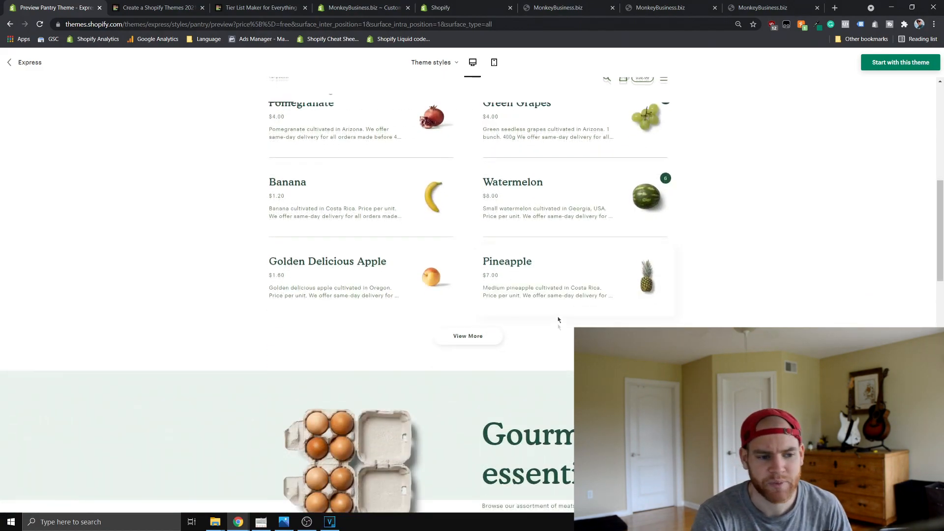
{"action": "scroll", "coordinate": [564, 295], "scroll_direction": "down", "scroll_amount": 5}
{"action": "left_click", "coordinate": [433, 62]}
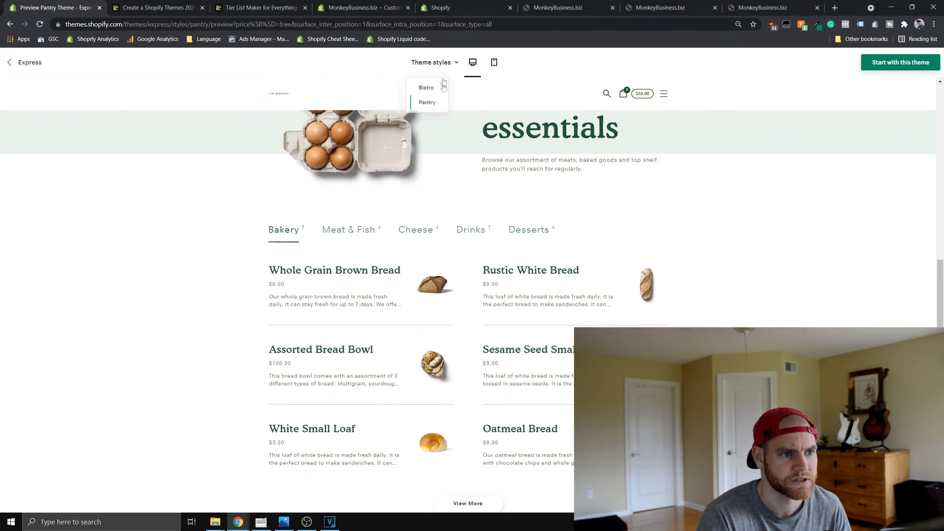
{"action": "left_click", "coordinate": [426, 87]}
{"action": "scroll", "coordinate": [673, 295], "scroll_direction": "down", "scroll_amount": 7}
{"action": "scroll", "coordinate": [679, 319], "scroll_direction": "down", "scroll_amount": 12}
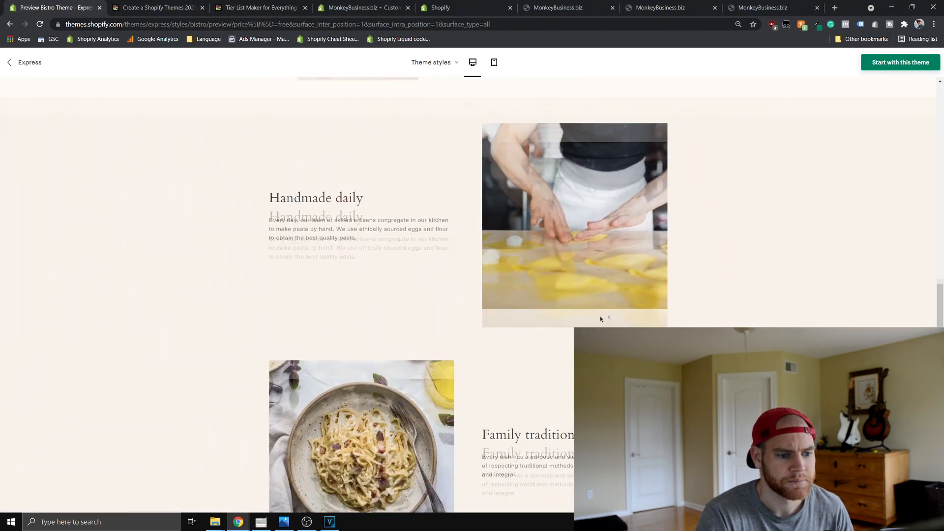
{"action": "scroll", "coordinate": [566, 327], "scroll_direction": "down", "scroll_amount": 2}
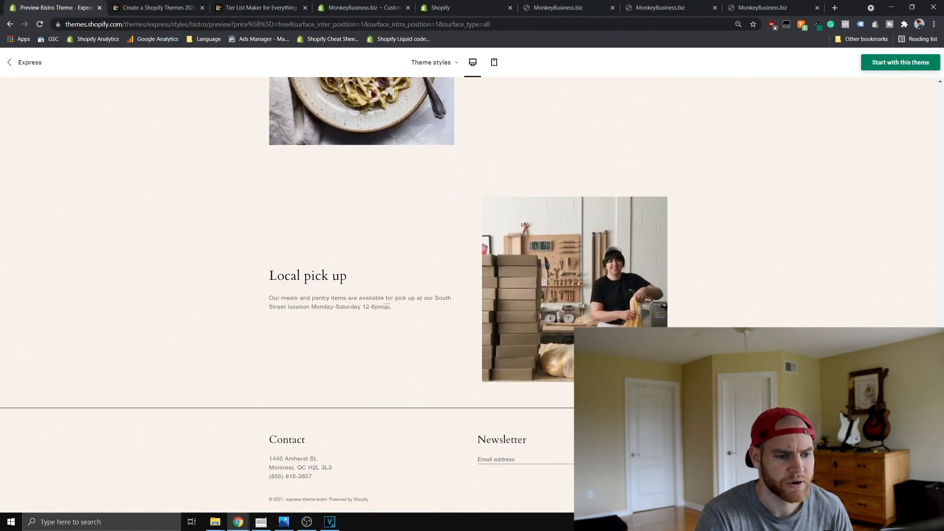
{"action": "scroll", "coordinate": [525, 498], "scroll_direction": "up", "scroll_amount": 20}
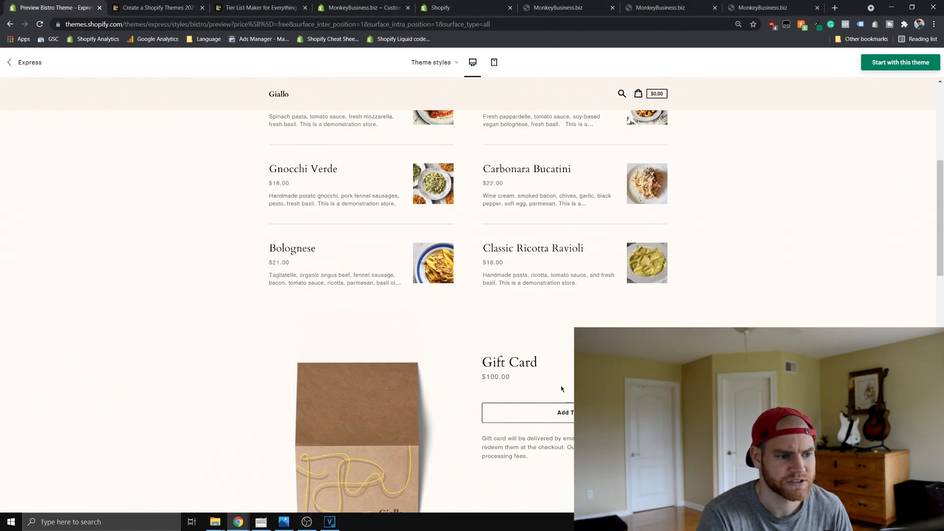
{"action": "scroll", "coordinate": [683, 183], "scroll_direction": "up", "scroll_amount": 2}
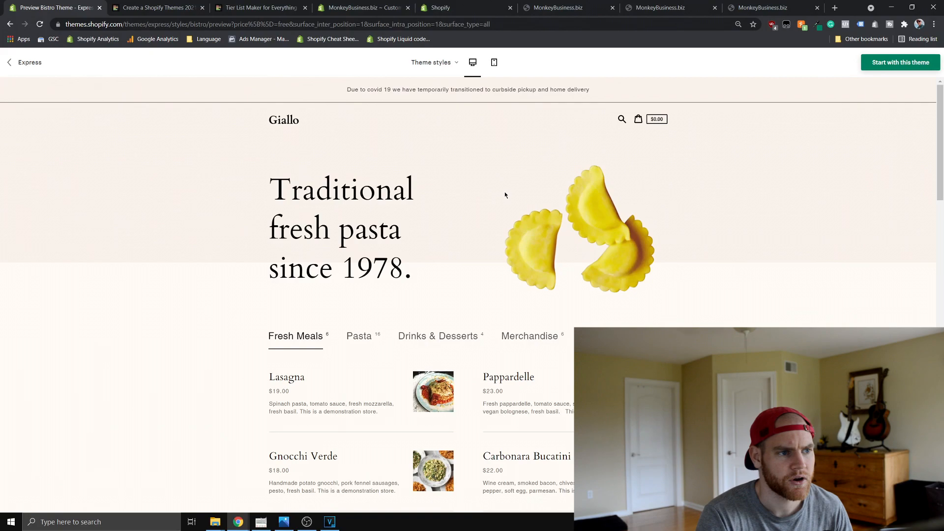
Leave the open Express draft's theme editor and return to the store's theme list.
{"action": "left_click", "coordinate": [344, 3]}
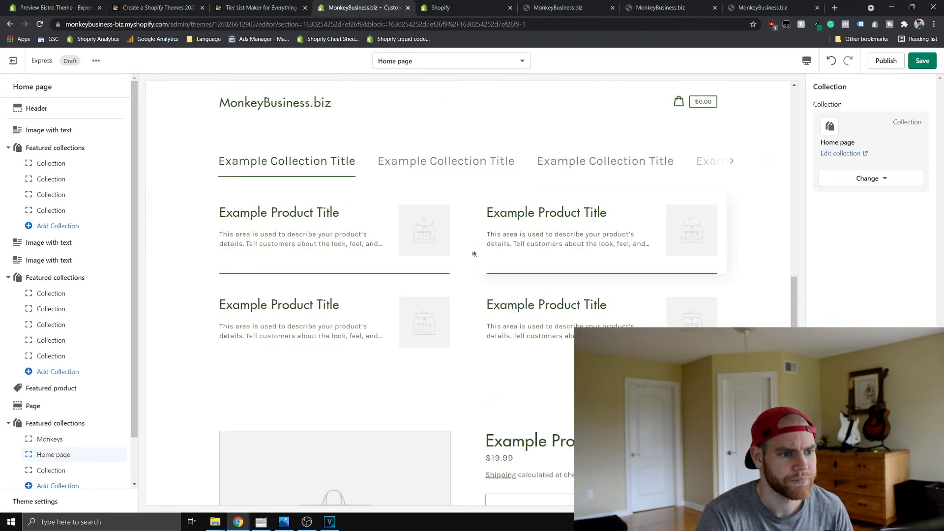
{"action": "left_click", "coordinate": [2, 67]}
{"action": "left_click", "coordinate": [580, 321]}
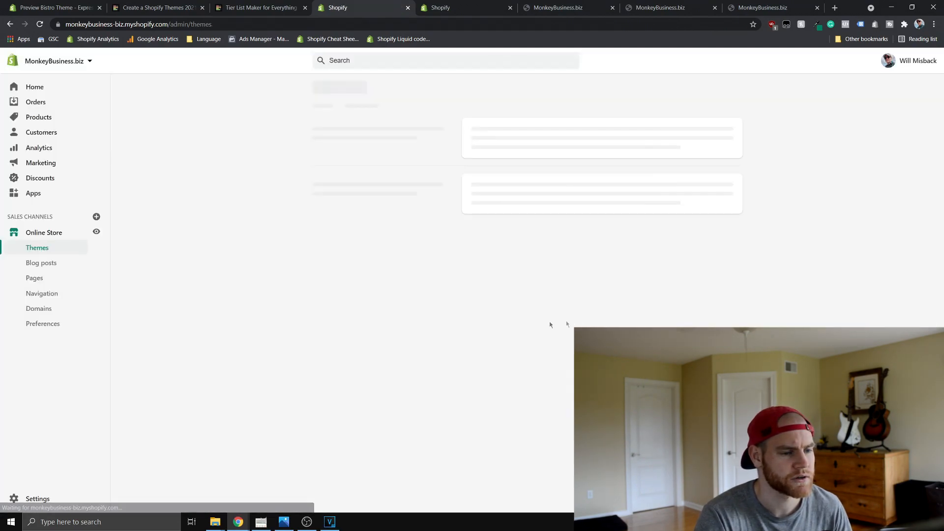
Preview the second Express theme in the theme library and open the Bistro-style Express draft for customization.
{"action": "scroll", "coordinate": [367, 253], "scroll_direction": "down", "scroll_amount": 6}
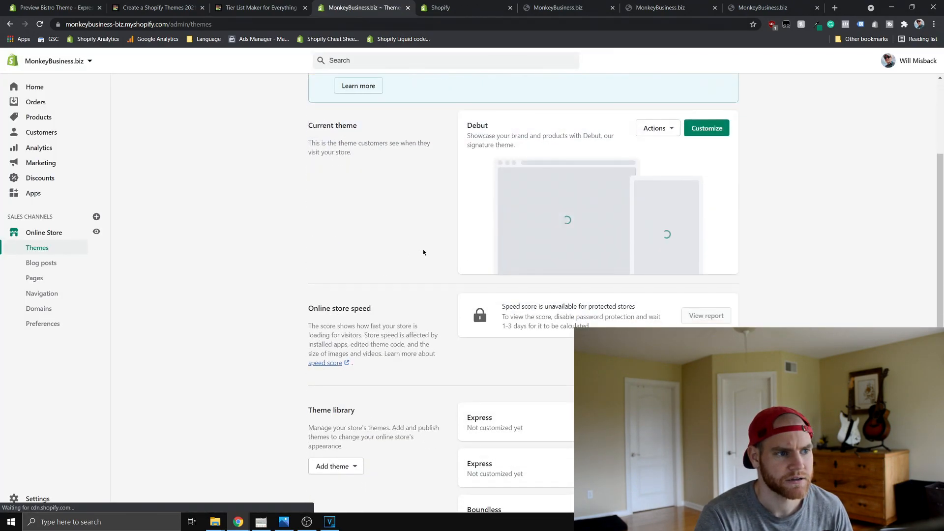
{"action": "left_click", "coordinate": [668, 237]}
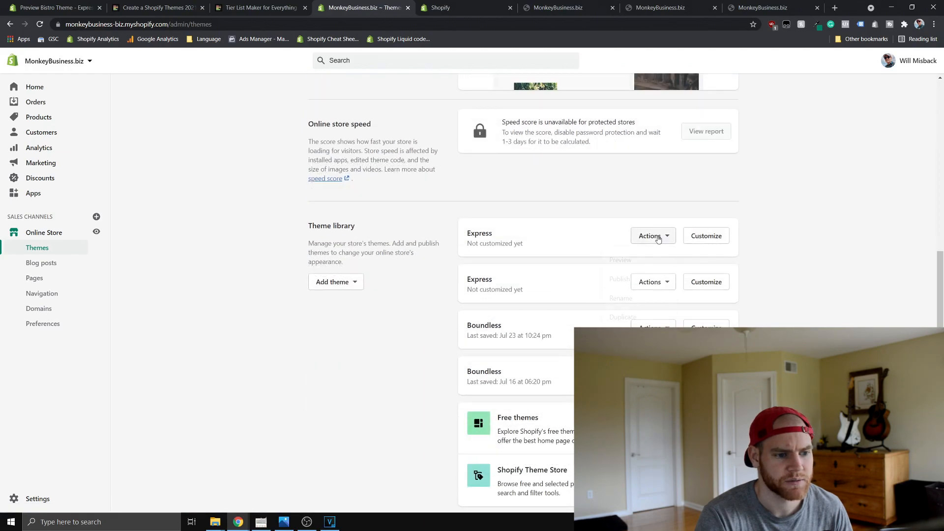
{"action": "left_click", "coordinate": [659, 238]}
{"action": "left_click", "coordinate": [539, 291]}
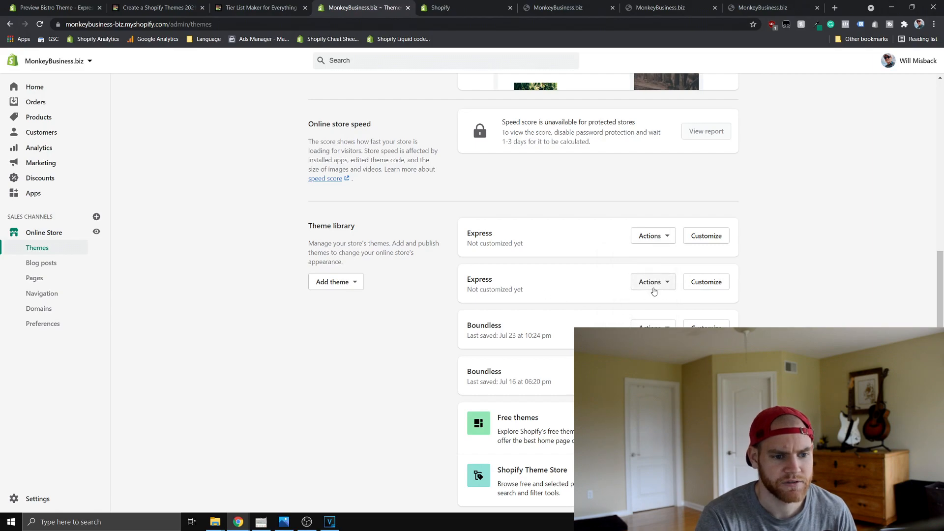
{"action": "left_click", "coordinate": [645, 308]}
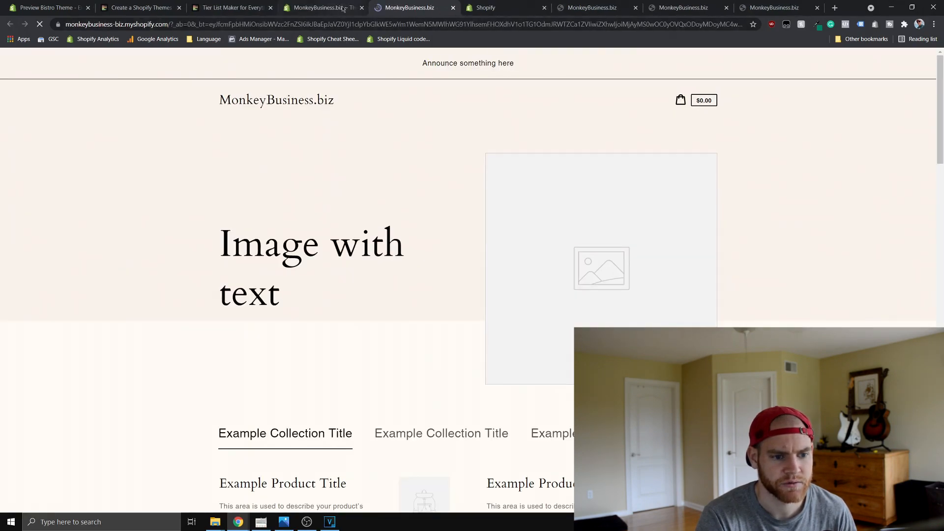
{"action": "left_click", "coordinate": [453, 7]}
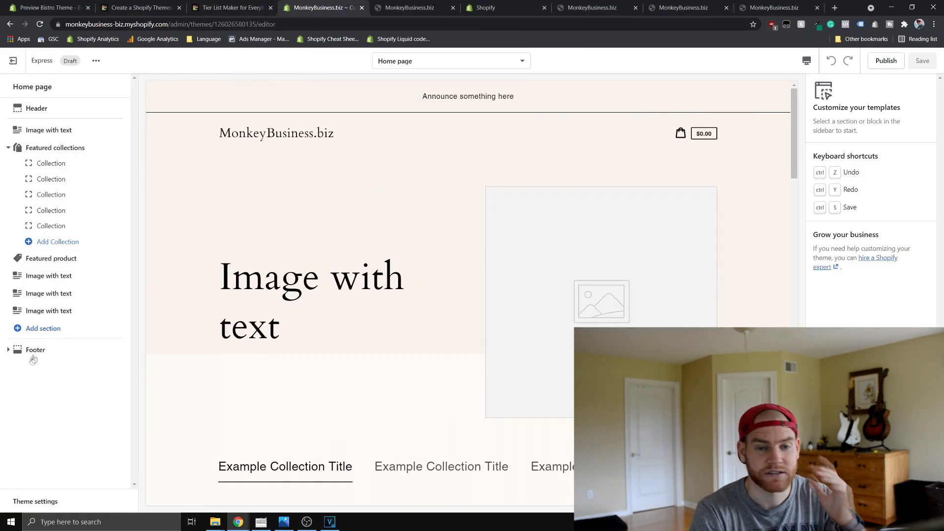
Add a Custom content section to the home page and check which block types it offers.
{"action": "left_click", "coordinate": [57, 333]}
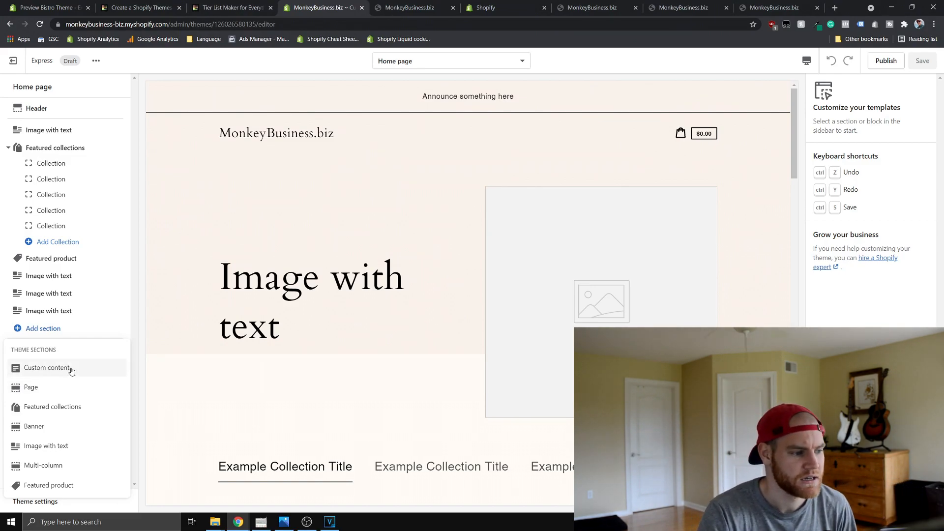
{"action": "left_click", "coordinate": [70, 368]}
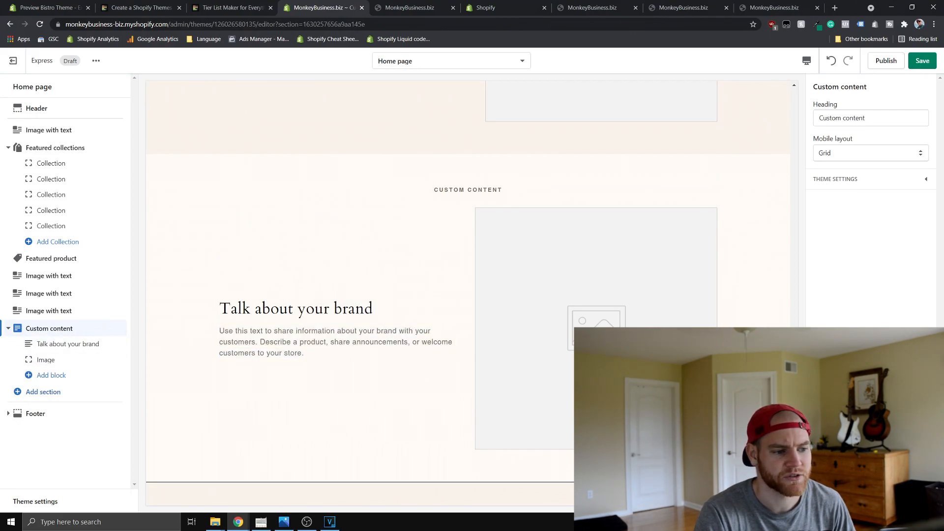
{"action": "left_click", "coordinate": [86, 379]}
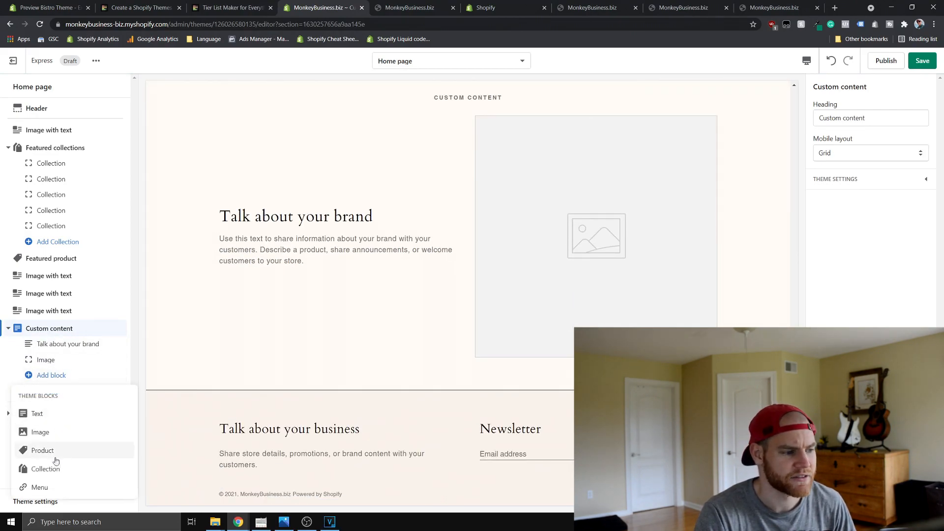
{"action": "left_click", "coordinate": [16, 367]}
{"action": "mouse_move", "coordinate": [115, 345]}
{"action": "scroll", "coordinate": [454, 287], "scroll_direction": "up", "scroll_amount": 2}
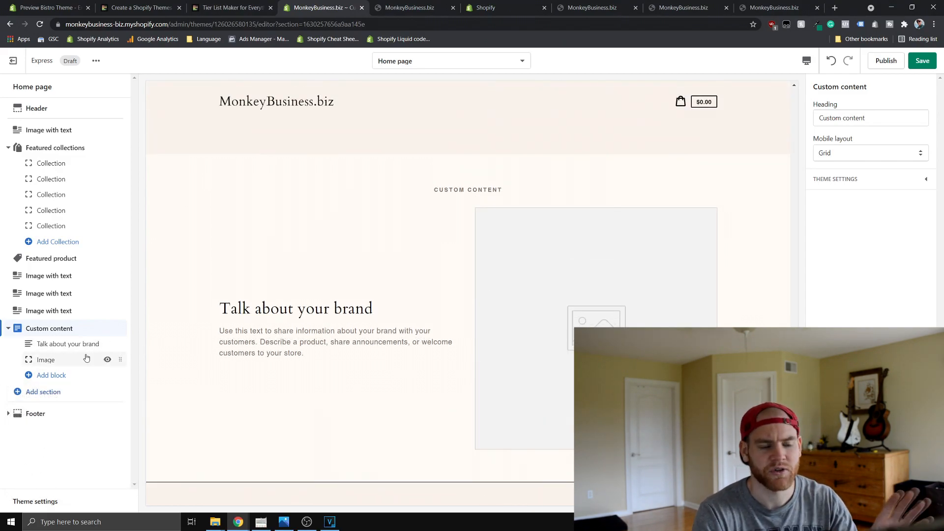
Add a Page section to the home page and assign the "Return to monke" page to it.
{"action": "left_click", "coordinate": [54, 394]}
{"action": "left_click", "coordinate": [30, 270]}
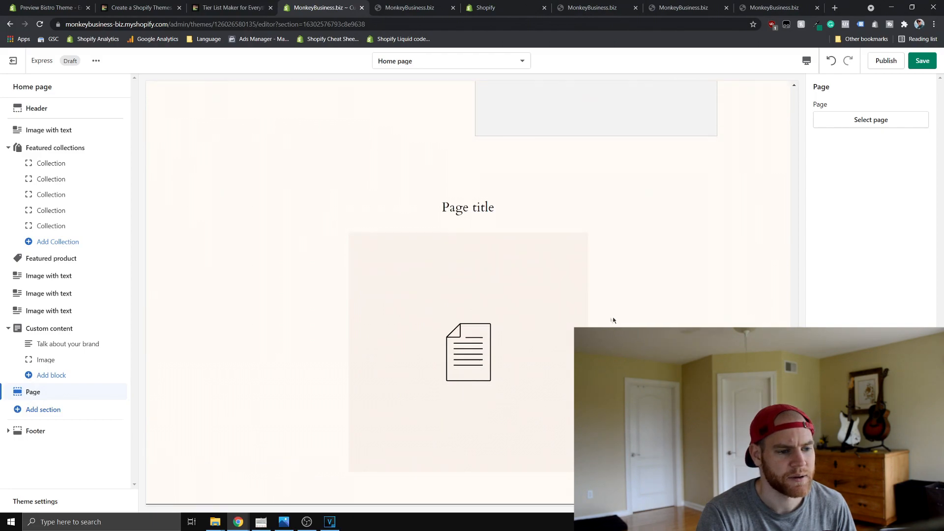
{"action": "left_click", "coordinate": [864, 120]}
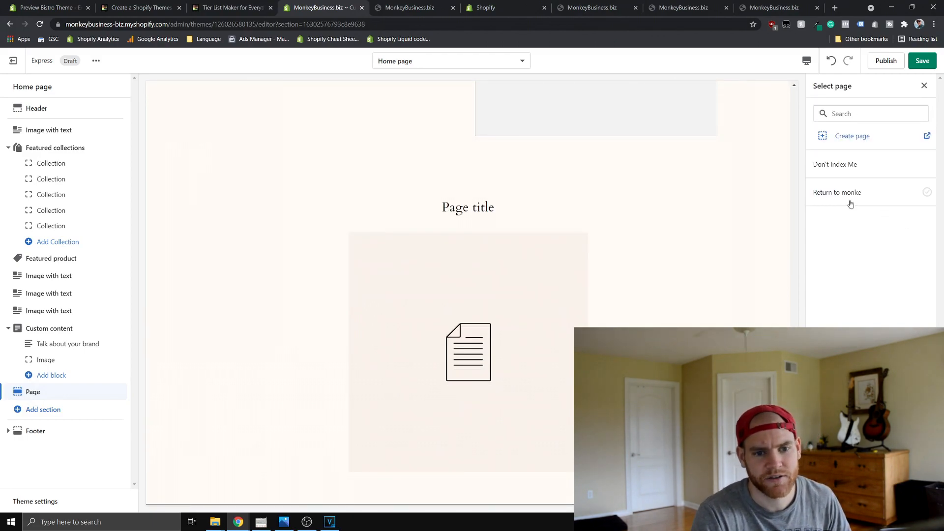
{"action": "left_click", "coordinate": [845, 195]}
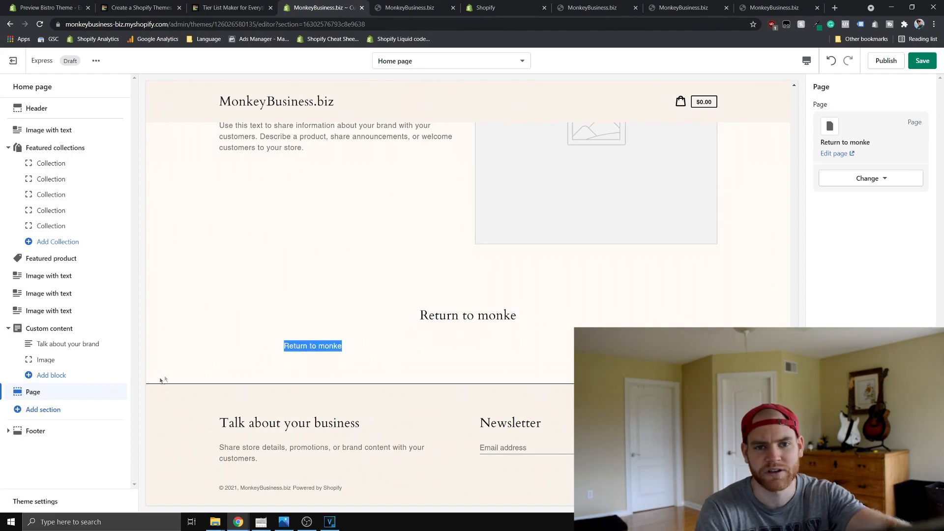
Check the available theme section types and examine the Image with text sections in the home page preview.
{"action": "left_click", "coordinate": [43, 410]}
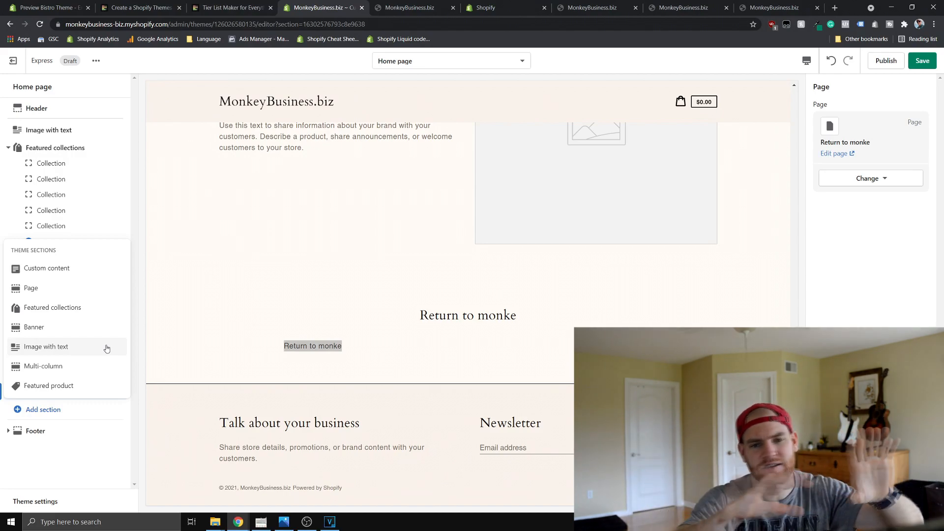
{"action": "left_click_drag", "start_coordinate": [273, 346], "coordinate": [361, 360]}
{"action": "scroll", "coordinate": [565, 396], "scroll_direction": "up", "scroll_amount": 10}
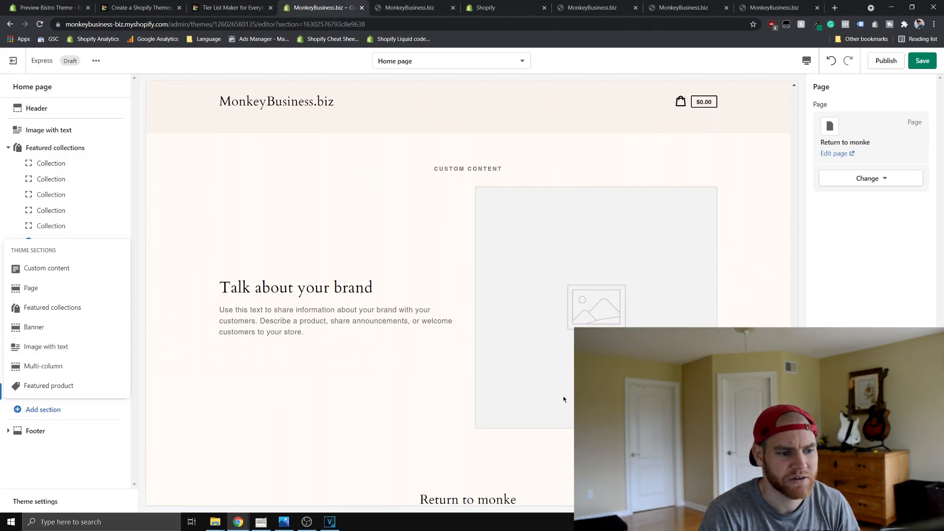
{"action": "scroll", "coordinate": [566, 394], "scroll_direction": "up", "scroll_amount": 6}
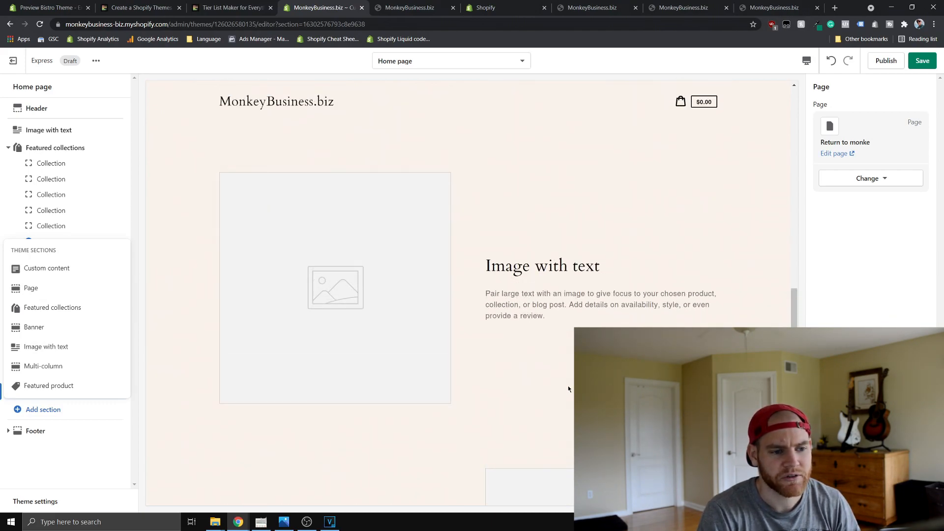
{"action": "scroll", "coordinate": [566, 388], "scroll_direction": "up", "scroll_amount": 3}
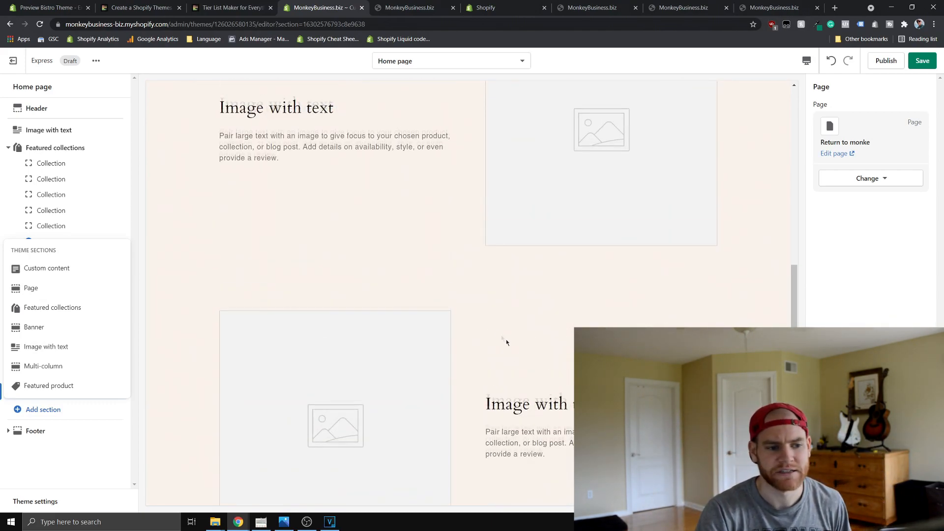
{"action": "scroll", "coordinate": [241, 216], "scroll_direction": "up", "scroll_amount": 3}
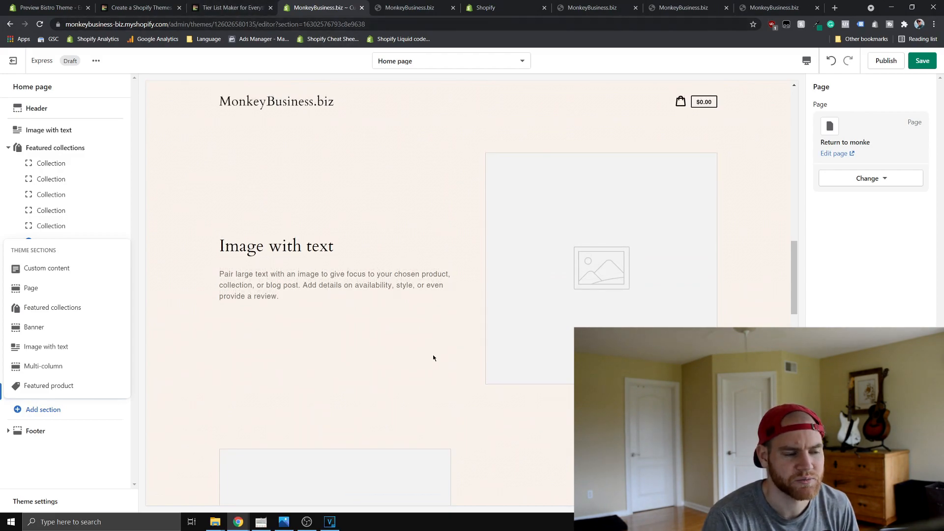
{"action": "scroll", "coordinate": [334, 216], "scroll_direction": "down", "scroll_amount": 5}
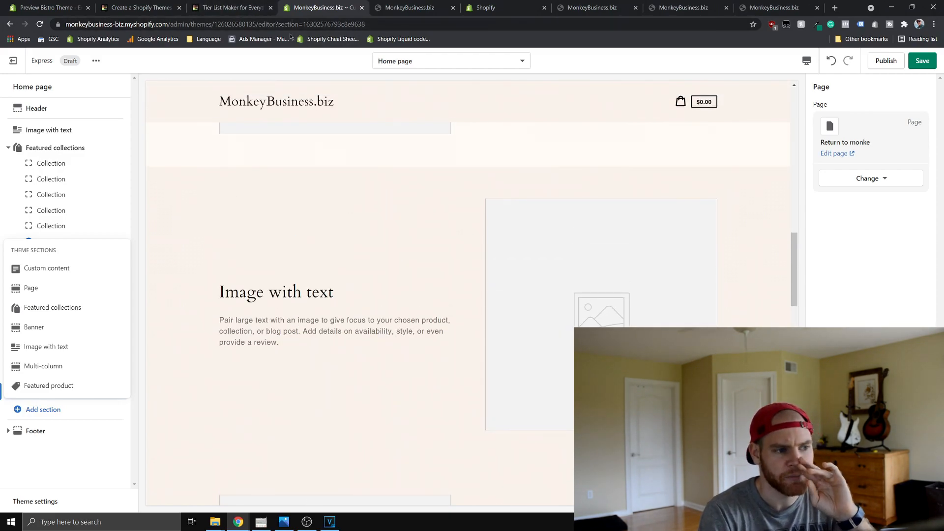
Return to the Bistro demo store and examine how its Handmade daily and Family tradition sections pair text with images.
{"action": "left_click", "coordinate": [52, 6]}
{"action": "scroll", "coordinate": [214, 335], "scroll_direction": "down", "scroll_amount": 15}
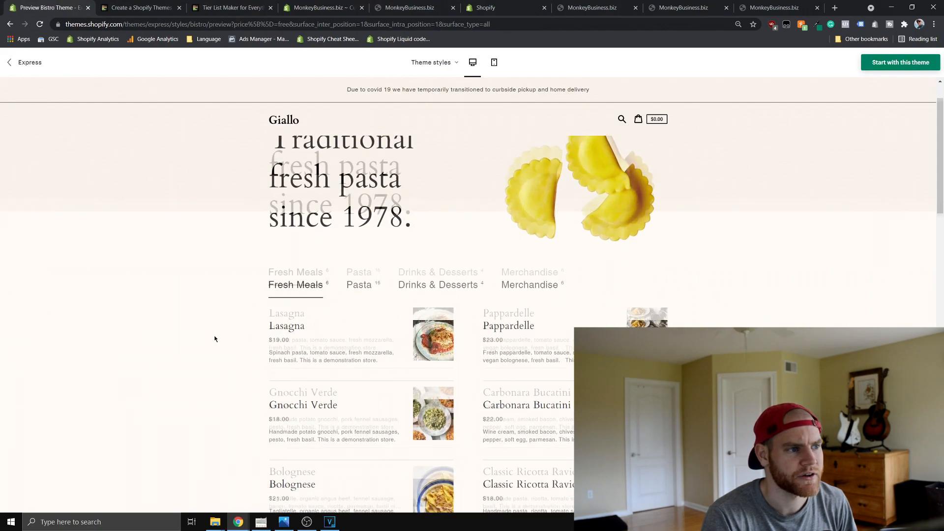
{"action": "scroll", "coordinate": [241, 286], "scroll_direction": "up", "scroll_amount": 8}
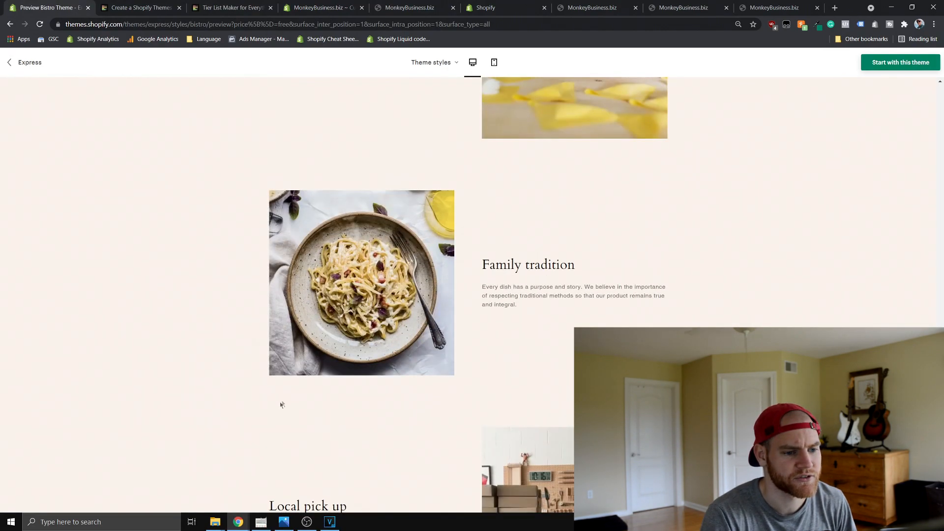
{"action": "left_click_drag", "start_coordinate": [277, 394], "coordinate": [390, 241]}
{"action": "left_click", "coordinate": [390, 241]}
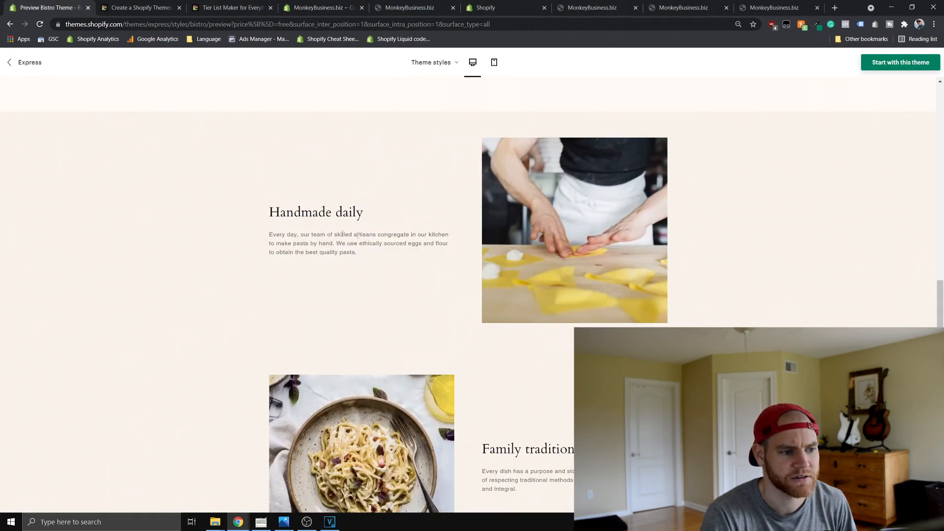
{"action": "left_click_drag", "start_coordinate": [301, 212], "coordinate": [397, 268]}
{"action": "left_click_drag", "start_coordinate": [512, 443], "coordinate": [568, 453]}
{"action": "left_click", "coordinate": [566, 450]}
{"action": "scroll", "coordinate": [546, 418], "scroll_direction": "down", "scroll_amount": 3}
{"action": "left_click_drag", "start_coordinate": [509, 332], "coordinate": [556, 364]}
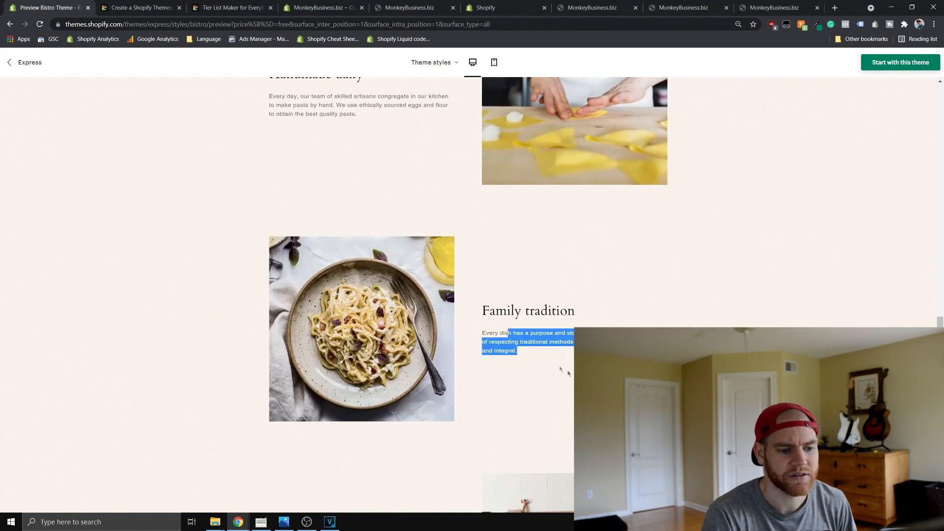
{"action": "left_click", "coordinate": [551, 368]}
{"action": "scroll", "coordinate": [509, 396], "scroll_direction": "down", "scroll_amount": 4}
{"action": "scroll", "coordinate": [498, 485], "scroll_direction": "up", "scroll_amount": 5}
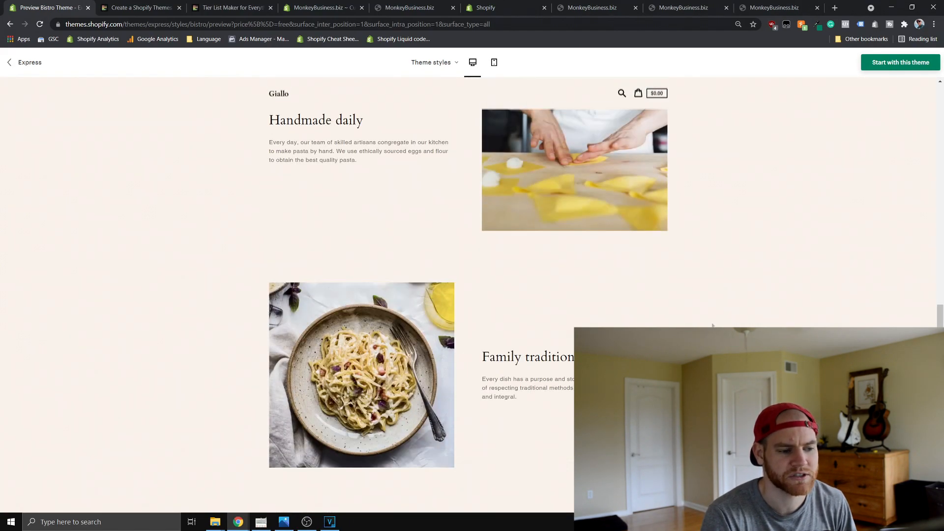
Examine the placeholder Image with text sections on the Express preview of the MonkeyBusiness.biz storefront.
{"action": "left_click", "coordinate": [320, 7]}
{"action": "left_click", "coordinate": [410, 7]}
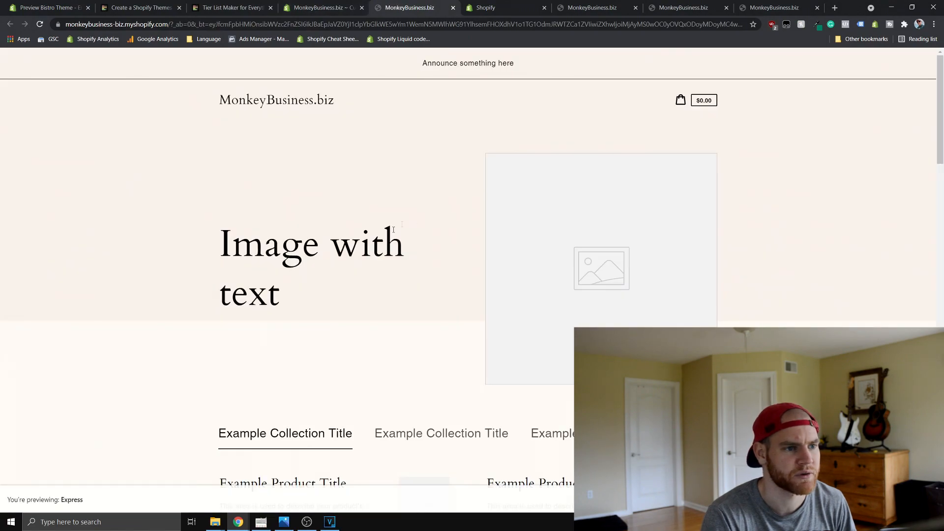
{"action": "scroll", "coordinate": [424, 232], "scroll_direction": "down", "scroll_amount": 5}
{"action": "scroll", "coordinate": [198, 281], "scroll_direction": "up", "scroll_amount": 10}
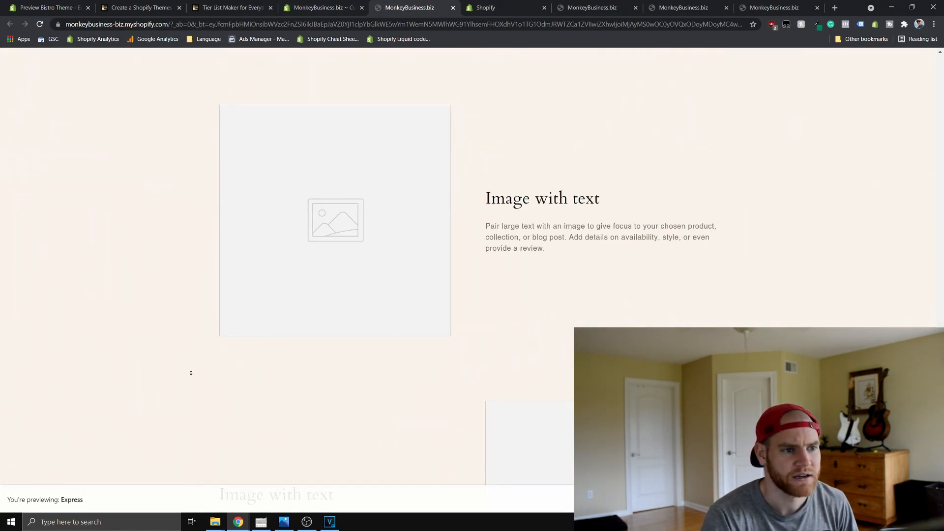
Return to the Express theme editor and add a Featured collections section below the Page section of the home page.
{"action": "left_click", "coordinate": [322, 7]}
{"action": "scroll", "coordinate": [401, 347], "scroll_direction": "down", "scroll_amount": 5}
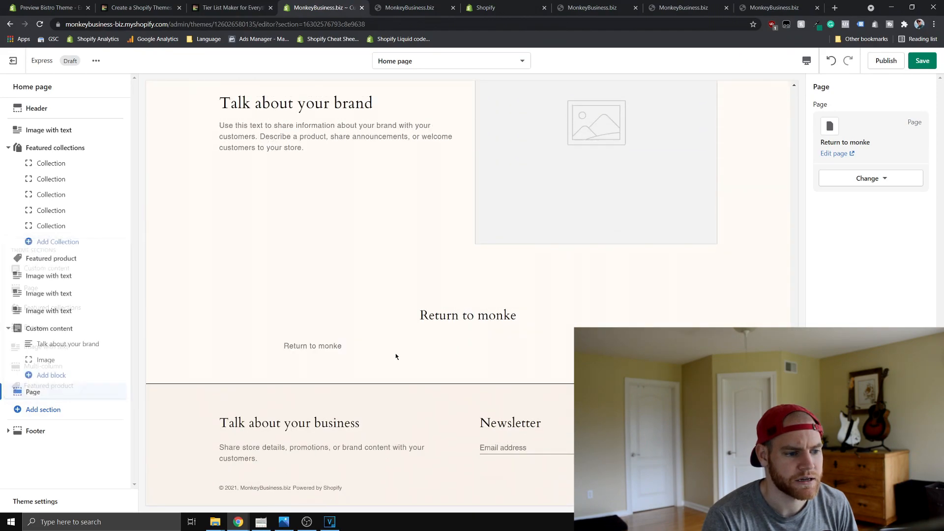
{"action": "left_click", "coordinate": [57, 410]}
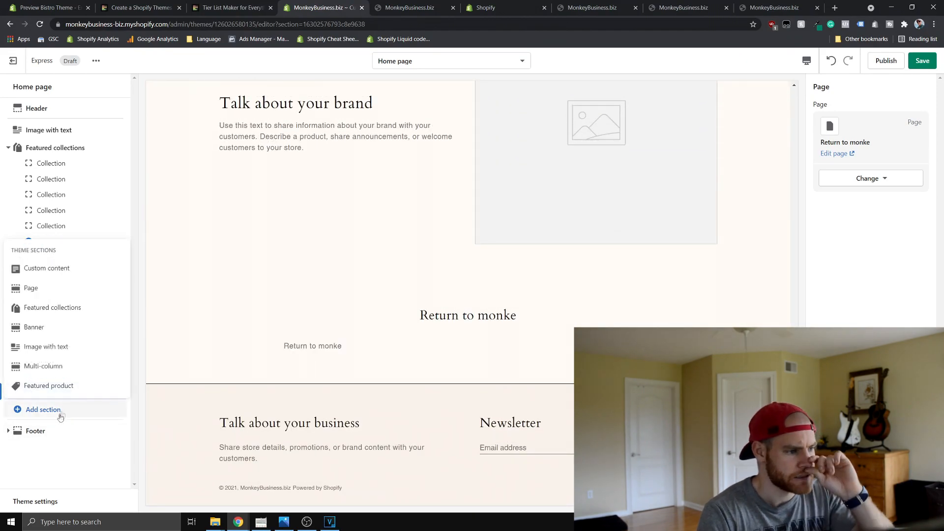
{"action": "left_click", "coordinate": [61, 310]}
In the Bistro demo store, examine how the featured collections display the Pasta and Merchandise products.
{"action": "left_click", "coordinate": [47, 7]}
{"action": "scroll", "coordinate": [388, 344], "scroll_direction": "up", "scroll_amount": 10}
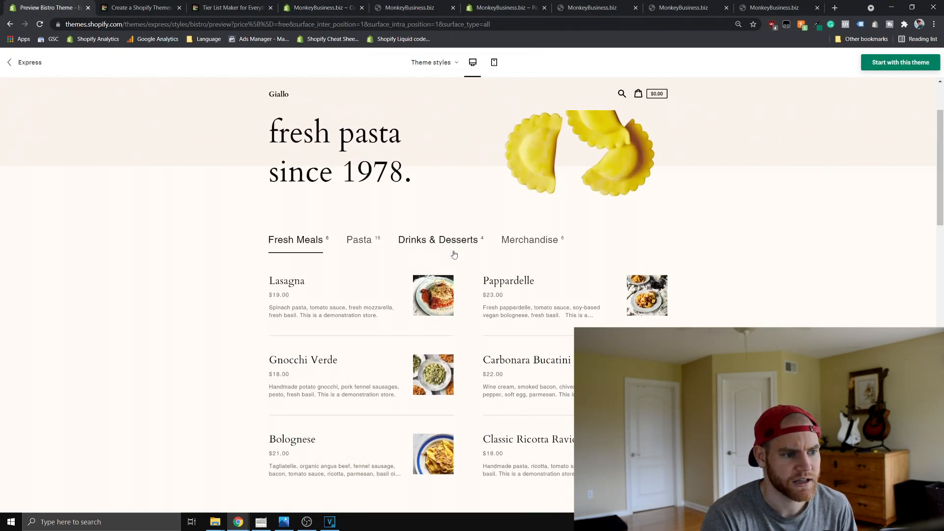
{"action": "left_click", "coordinate": [374, 239]}
{"action": "left_click", "coordinate": [530, 240]}
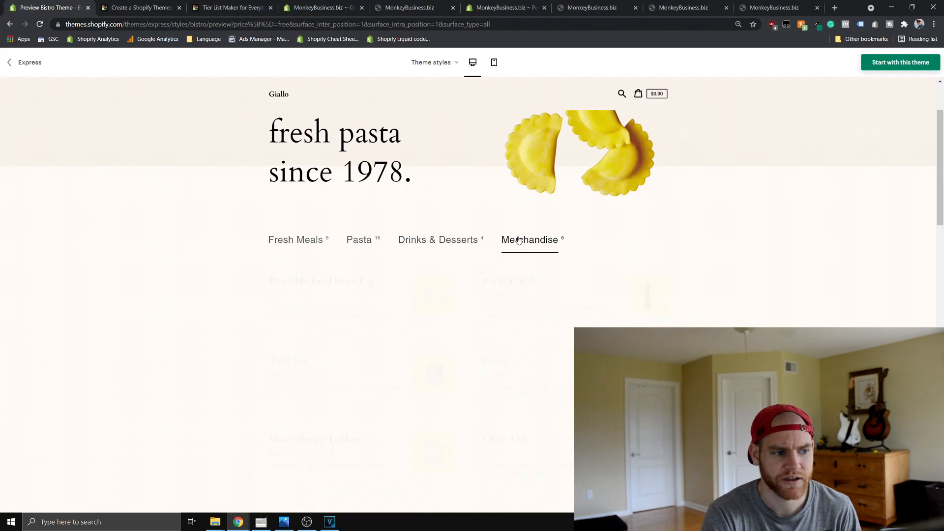
{"action": "scroll", "coordinate": [572, 284], "scroll_direction": "down", "scroll_amount": 1}
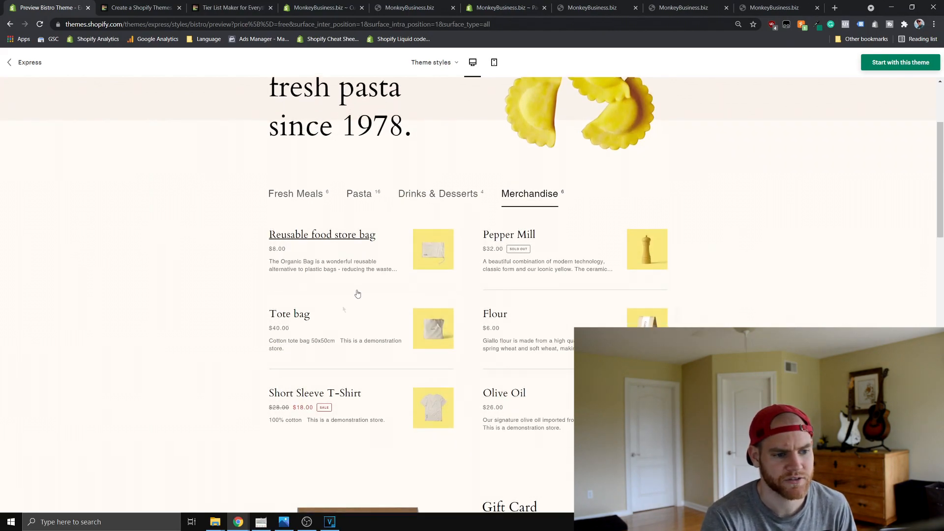
Back in the Express theme editor, add a Banner section below the second Featured collections section.
{"action": "left_click", "coordinate": [228, 8]}
{"action": "left_click", "coordinate": [320, 7]}
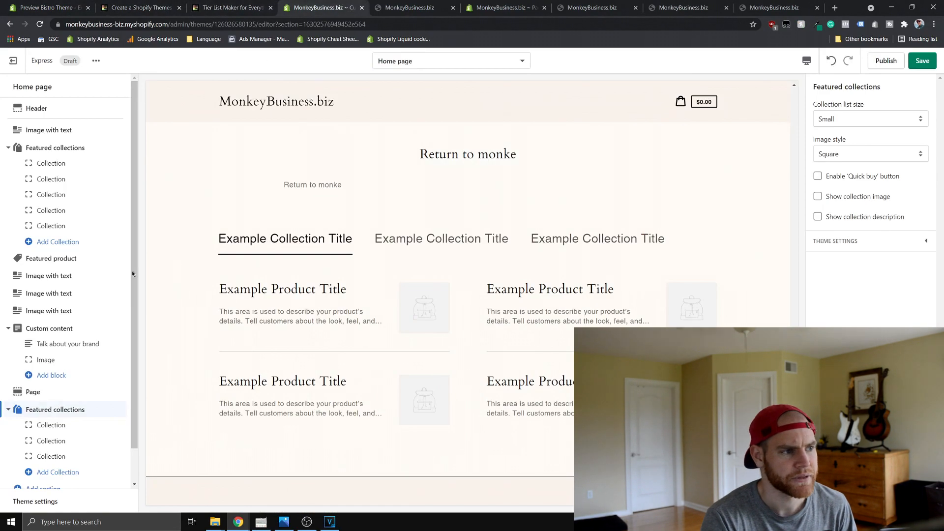
{"action": "scroll", "coordinate": [67, 458], "scroll_direction": "down", "scroll_amount": 2}
{"action": "left_click", "coordinate": [66, 457]}
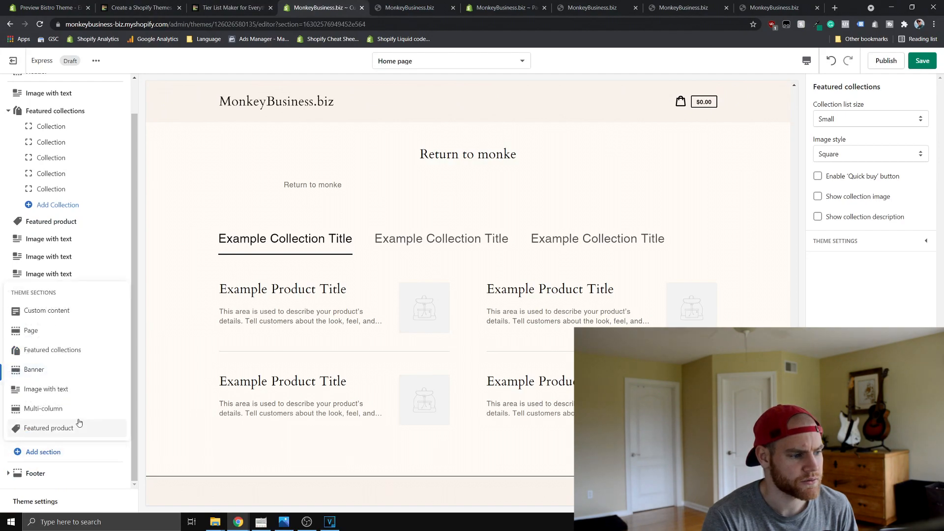
{"action": "left_click", "coordinate": [54, 375]}
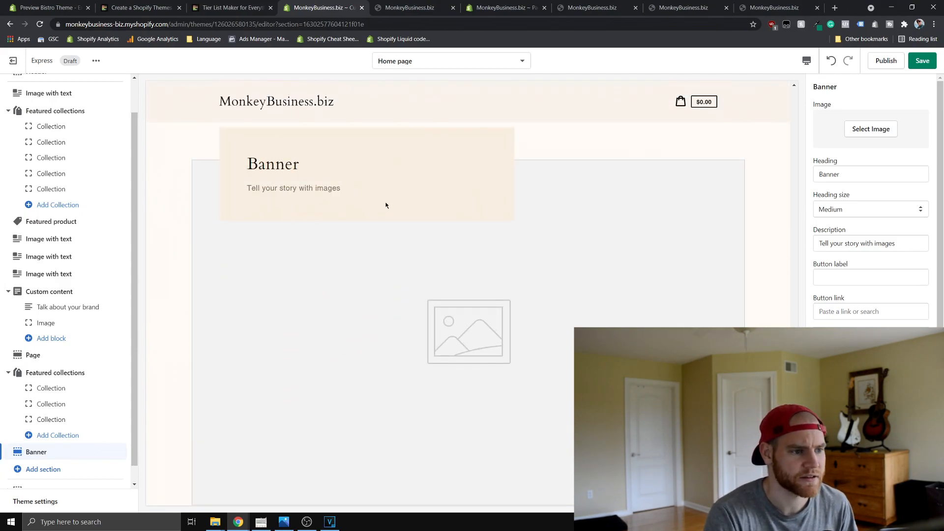
Set the banner's image to the green crop field photo from the Staff Favorites category of free images.
{"action": "left_click", "coordinate": [877, 131]}
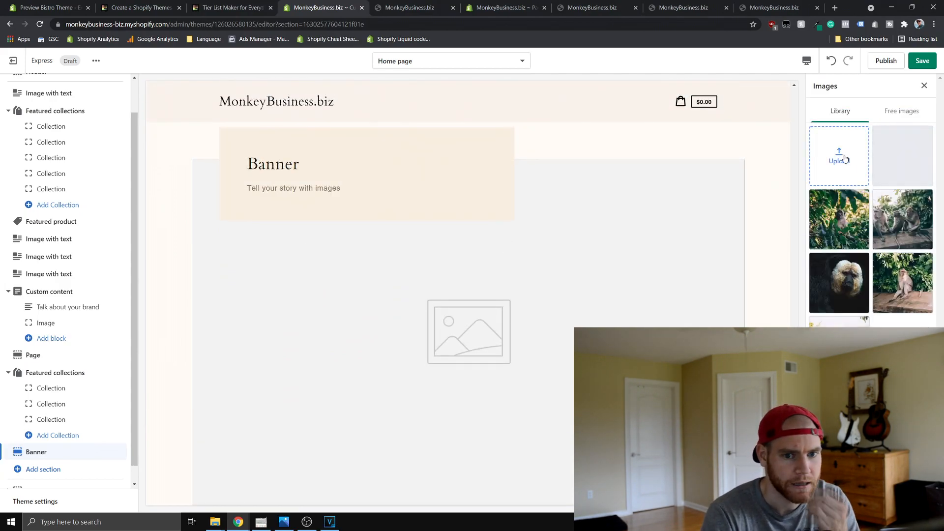
{"action": "left_click", "coordinate": [902, 112]}
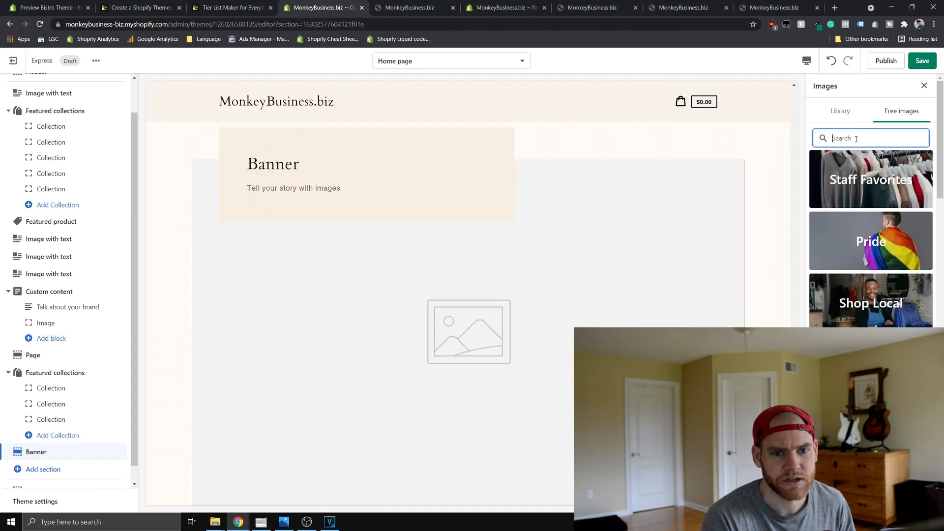
{"action": "left_click", "coordinate": [870, 239]}
{"action": "left_click", "coordinate": [837, 133]}
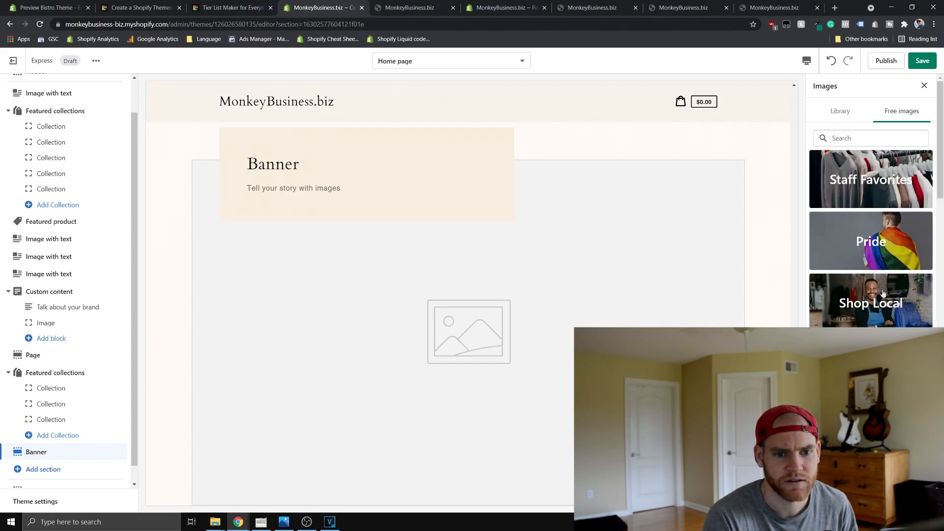
{"action": "left_click", "coordinate": [885, 176]}
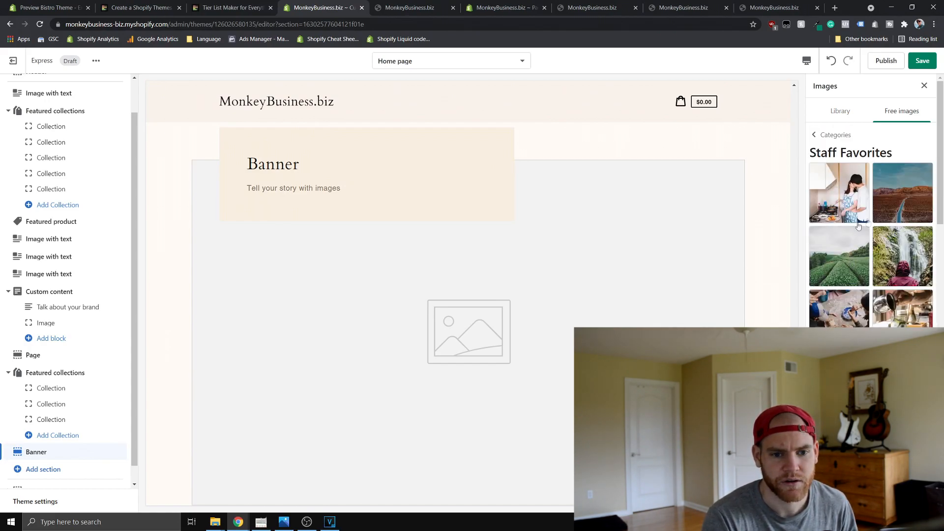
{"action": "left_click", "coordinate": [850, 262]}
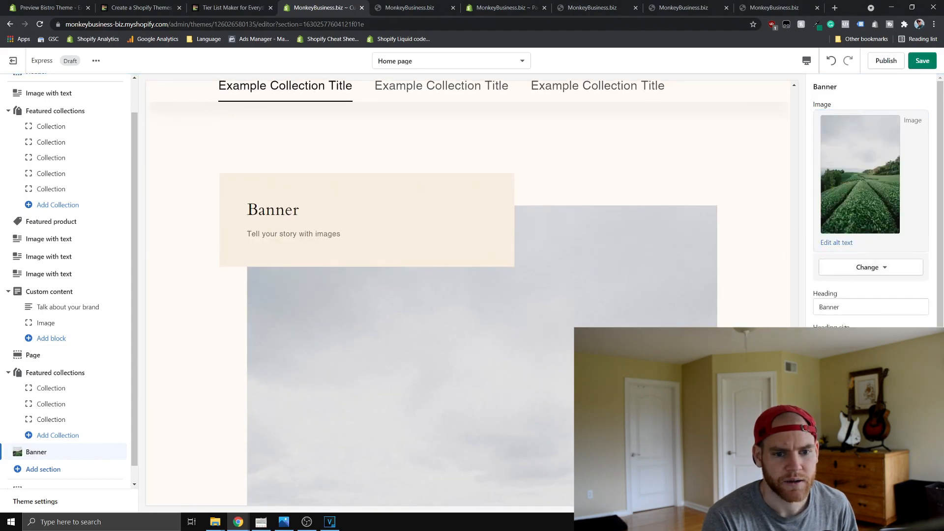
Set the banner's heading to "Freshly Picked" and its description to "We freshly pick all our products".
{"action": "scroll", "coordinate": [851, 310], "scroll_direction": "down", "scroll_amount": 1}
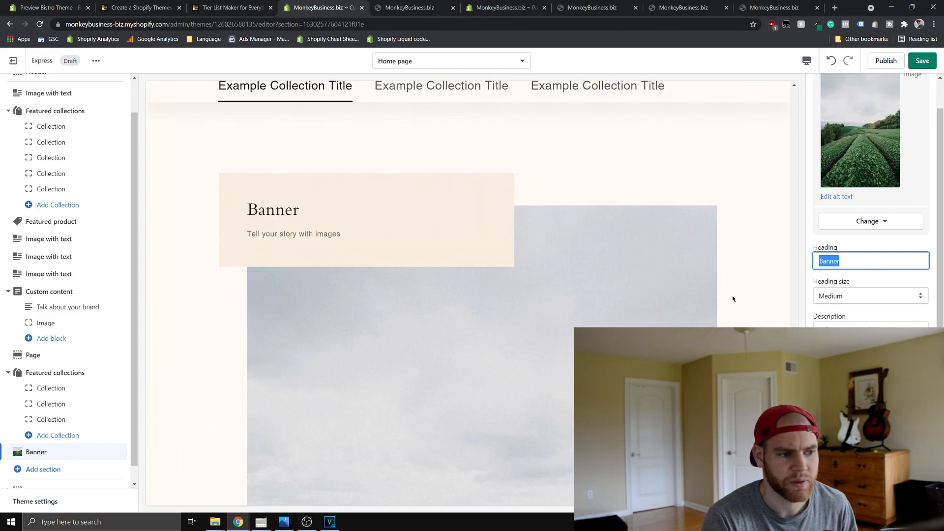
{"action": "scroll", "coordinate": [740, 299], "scroll_direction": "down", "scroll_amount": 2}
{"action": "type", "text": "Fresh"}
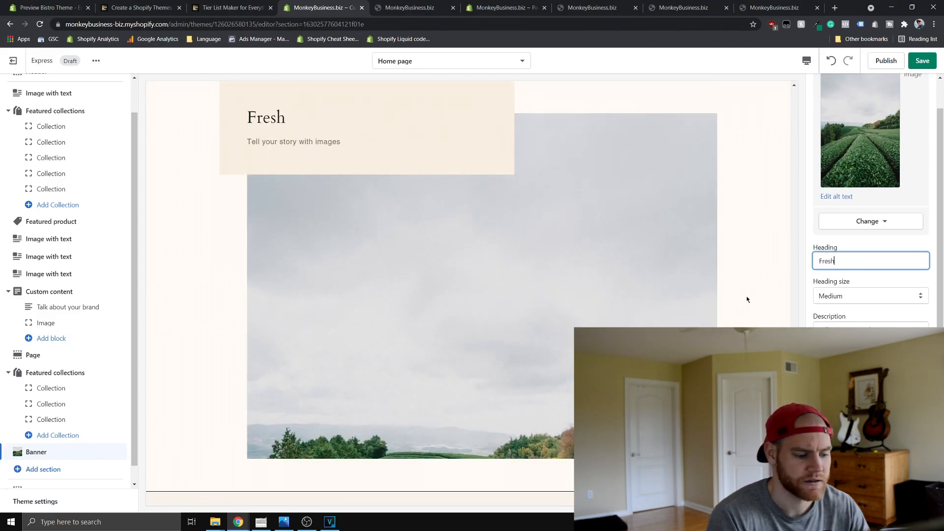
{"action": "type", "text": "ly Picked"}
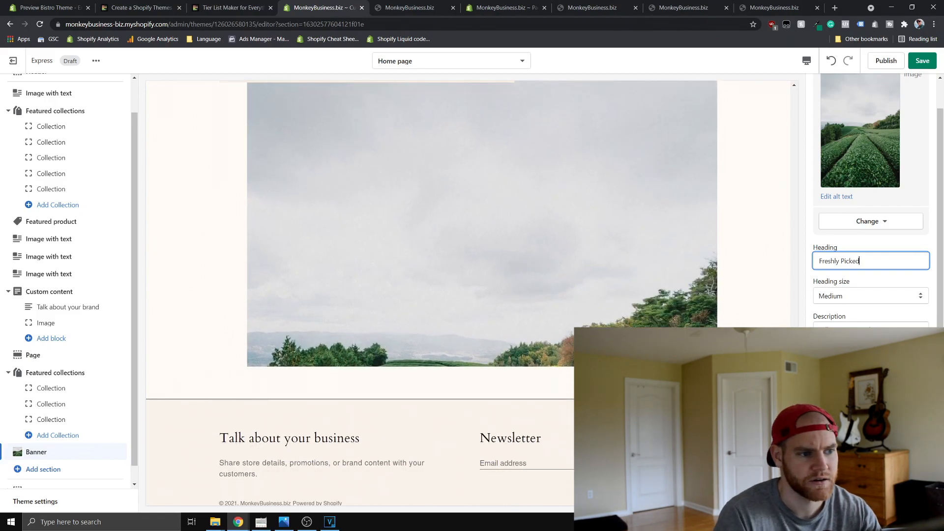
{"action": "key", "text": "Tab"}
{"action": "key", "text": "Tab"}
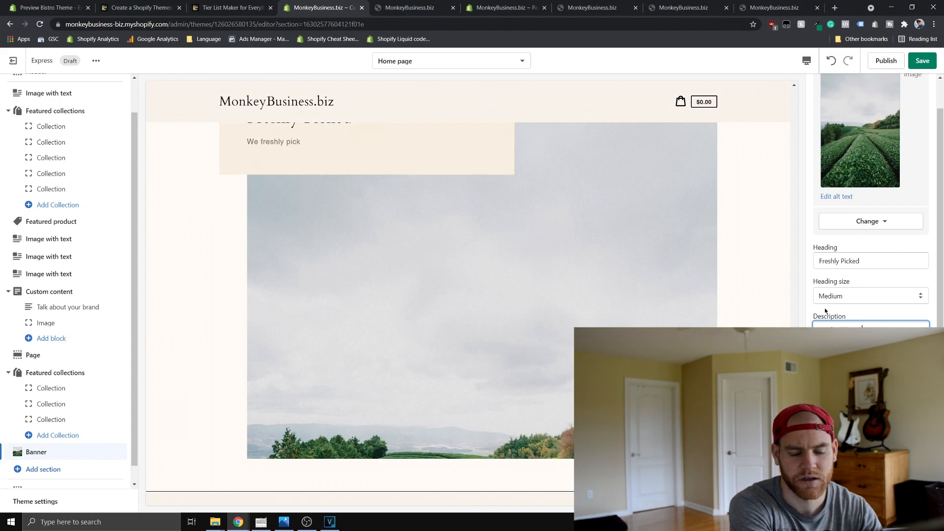
{"action": "type", "text": "products"}
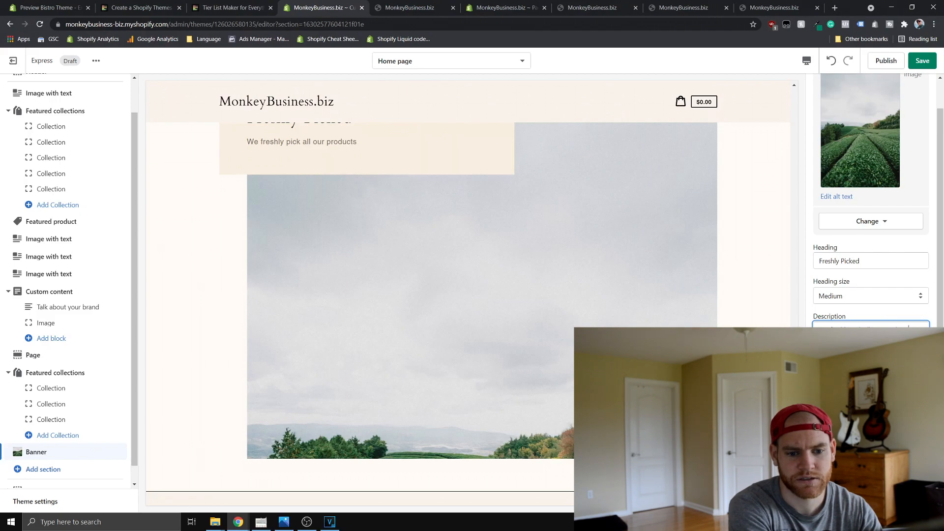
Give the banner a button labelled "Shop Now" that links to All products, and review the banner in the preview.
{"action": "left_click", "coordinate": [846, 367]}
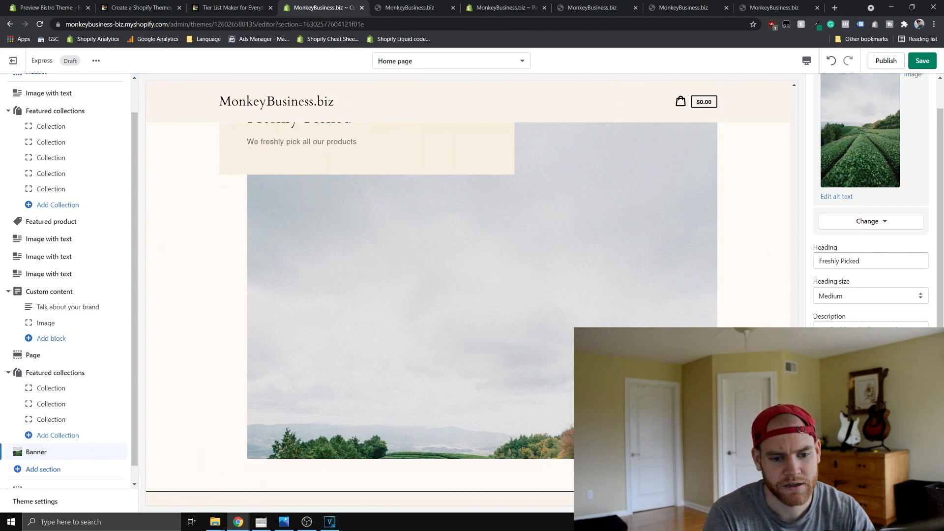
{"action": "left_click", "coordinate": [852, 403]}
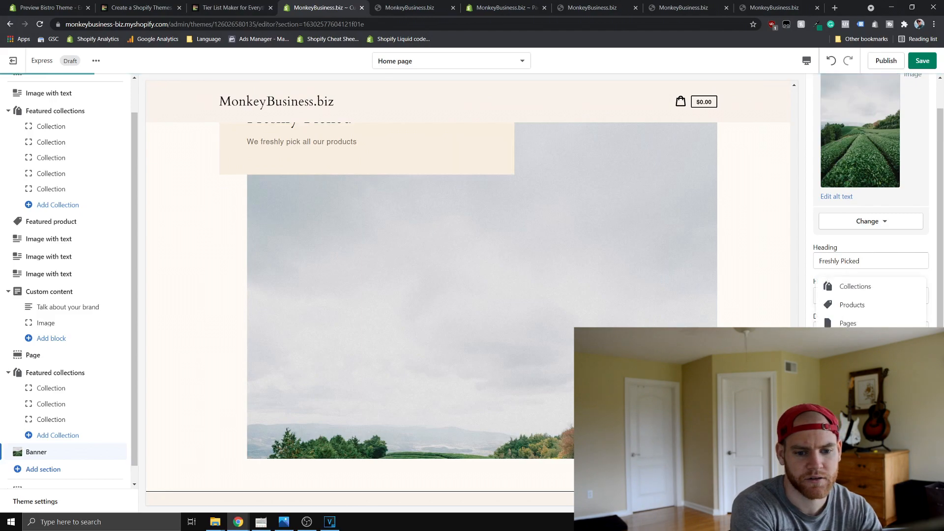
{"action": "left_click", "coordinate": [853, 304]}
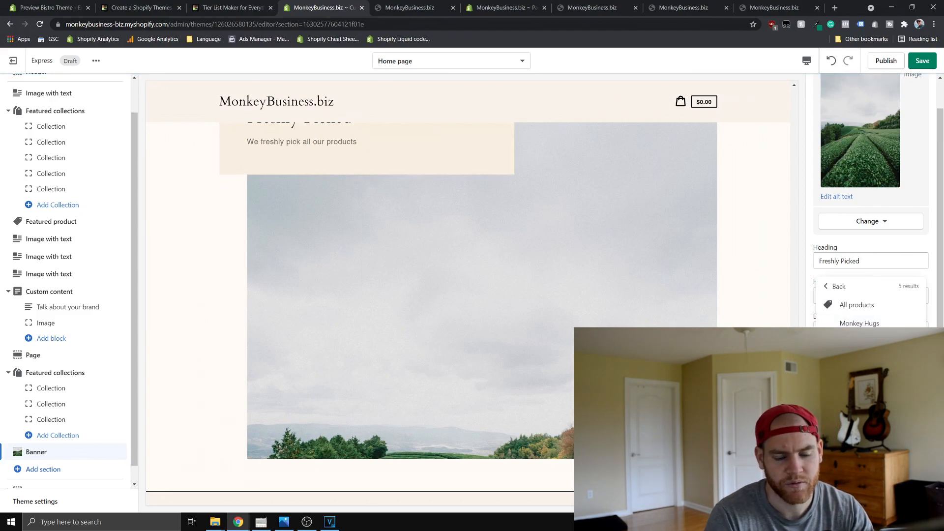
{"action": "left_click", "coordinate": [848, 306]}
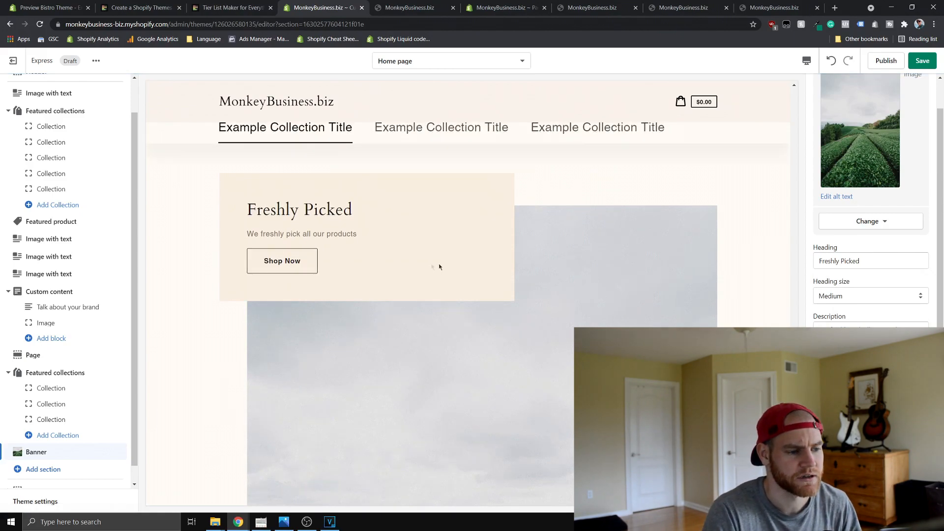
{"action": "scroll", "coordinate": [871, 196], "scroll_direction": "down", "scroll_amount": 3}
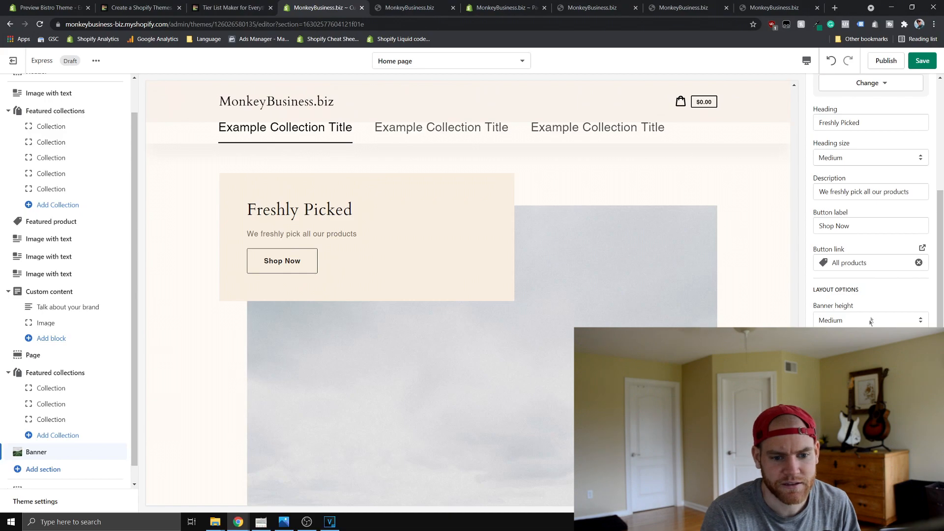
{"action": "scroll", "coordinate": [368, 182], "scroll_direction": "down", "scroll_amount": 3}
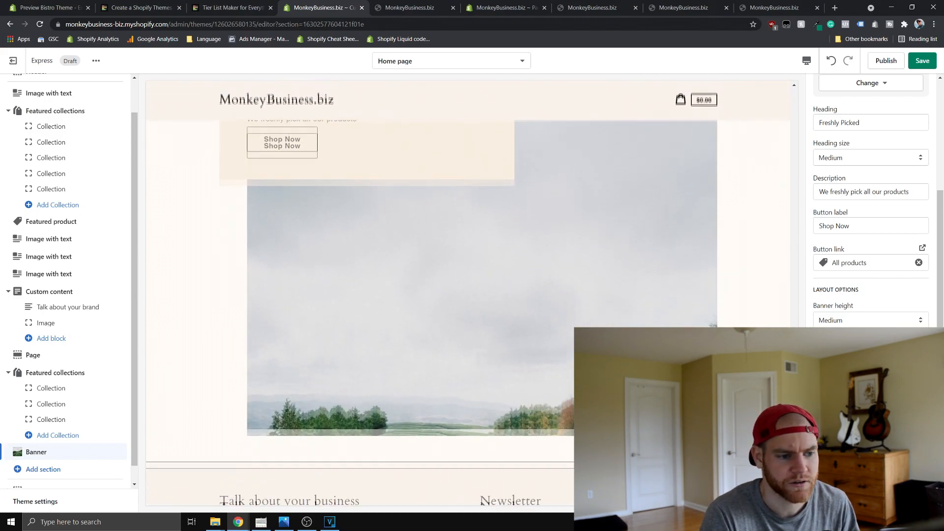
{"action": "scroll", "coordinate": [486, 400], "scroll_direction": "up", "scroll_amount": 2}
{"action": "scroll", "coordinate": [47, 388], "scroll_direction": "down", "scroll_amount": 1}
Add an Image with text section and a Multi-column section below the banner, and review them in the home page preview.
{"action": "left_click", "coordinate": [50, 453]}
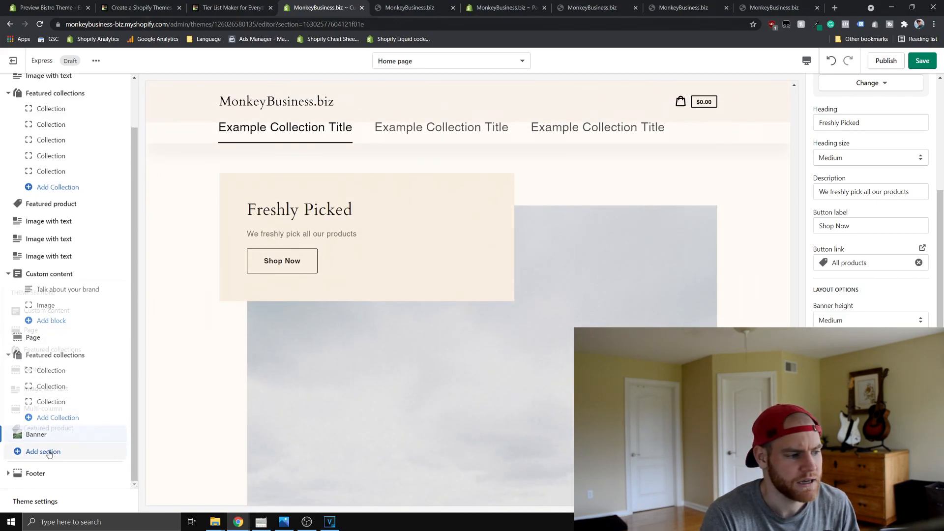
{"action": "left_click", "coordinate": [68, 391]}
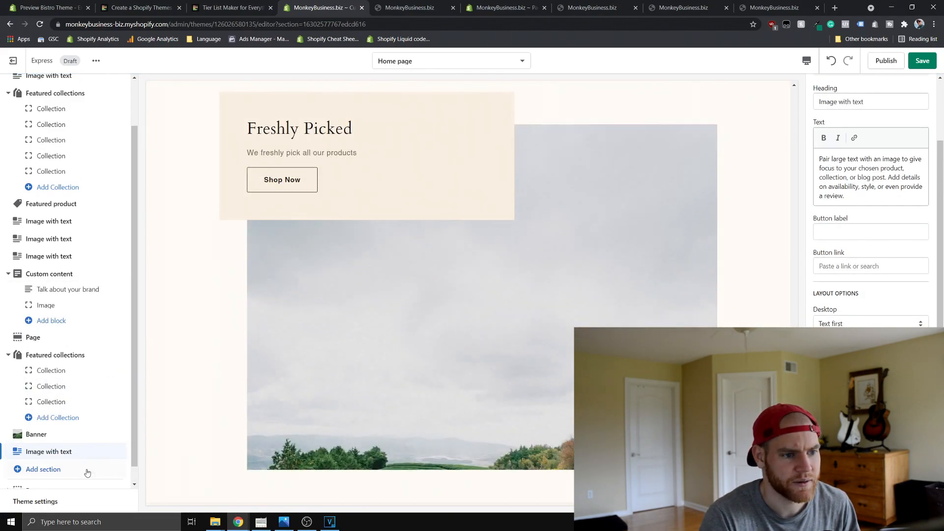
{"action": "left_click", "coordinate": [84, 469]}
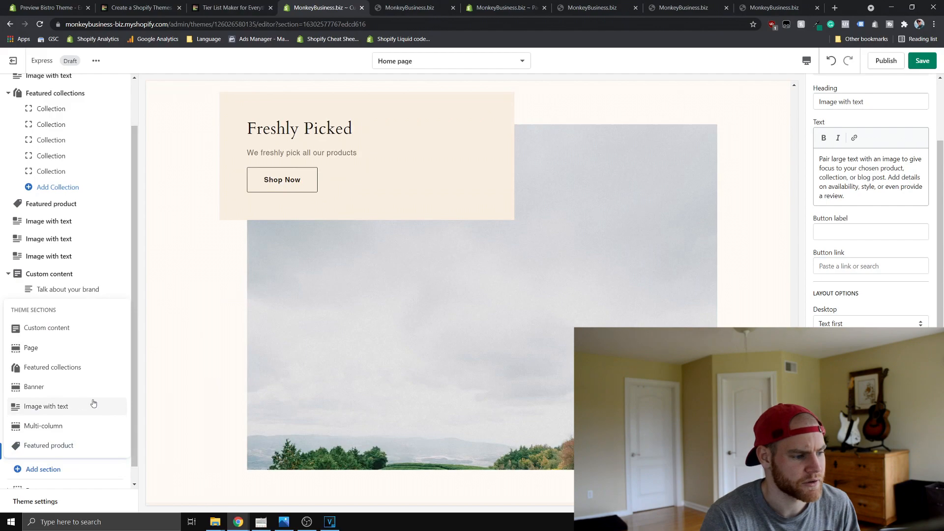
{"action": "left_click", "coordinate": [78, 427]}
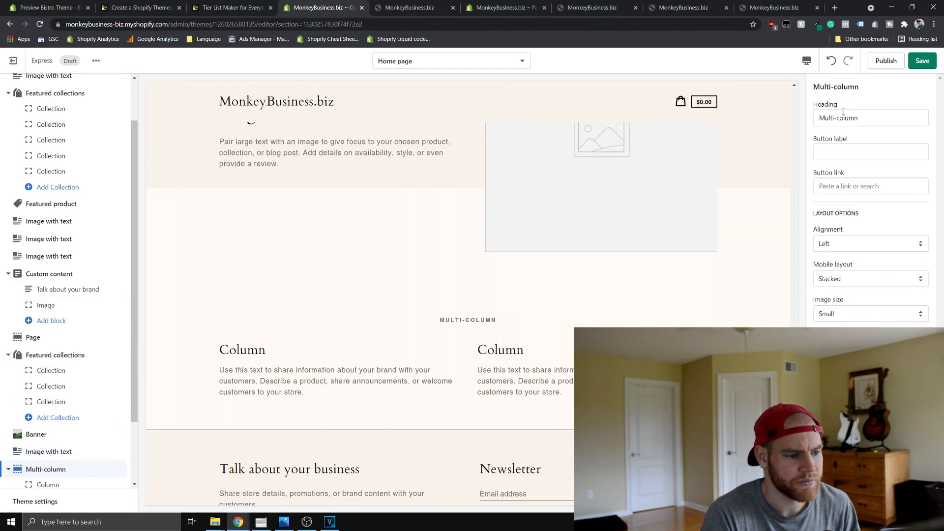
{"action": "left_click_drag", "start_coordinate": [831, 118], "coordinate": [873, 121]}
{"action": "scroll", "coordinate": [69, 384], "scroll_direction": "down", "scroll_amount": 3}
{"action": "scroll", "coordinate": [471, 246], "scroll_direction": "up", "scroll_amount": 18}
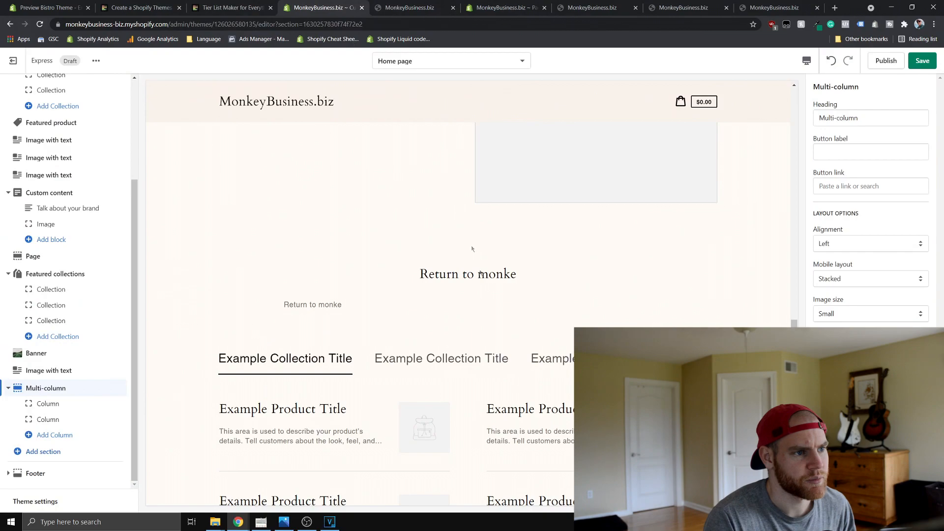
{"action": "scroll", "coordinate": [472, 249], "scroll_direction": "down", "scroll_amount": 3}
{"action": "scroll", "coordinate": [450, 289], "scroll_direction": "up", "scroll_amount": 3}
Compare the Express storefront preview with the Bistro demo store's hero, collection tabs and gift card section.
{"action": "left_click", "coordinate": [406, 4]}
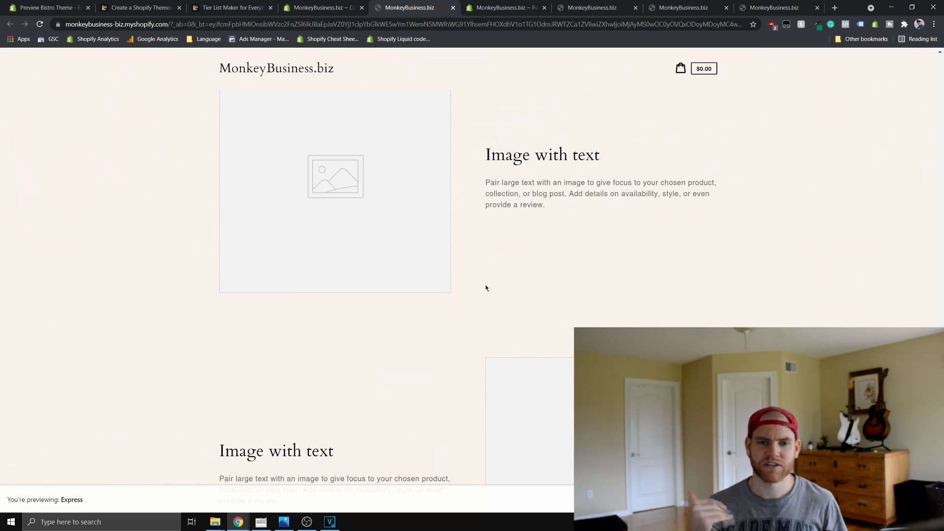
{"action": "left_click", "coordinate": [30, 3]}
{"action": "scroll", "coordinate": [238, 411], "scroll_direction": "up", "scroll_amount": 3}
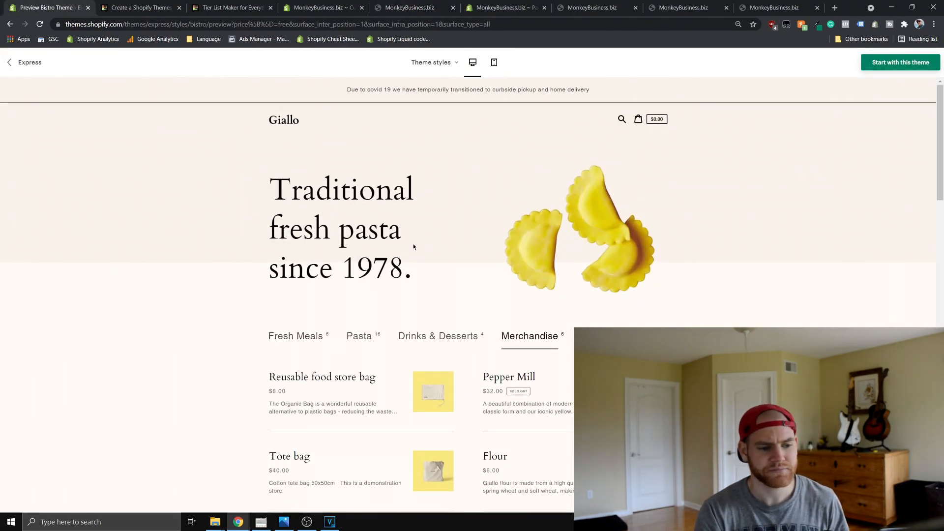
{"action": "scroll", "coordinate": [471, 335], "scroll_direction": "down", "scroll_amount": 5}
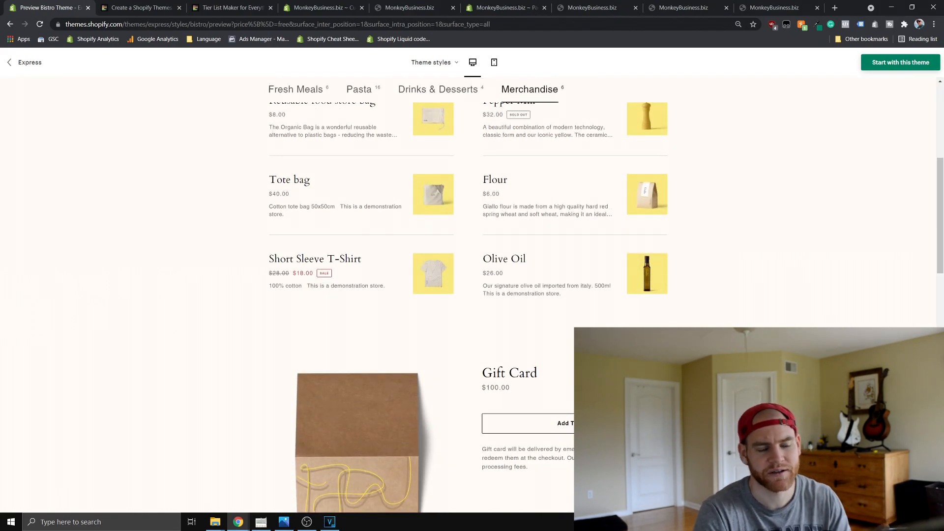
{"action": "scroll", "coordinate": [737, 295], "scroll_direction": "up", "scroll_amount": 5}
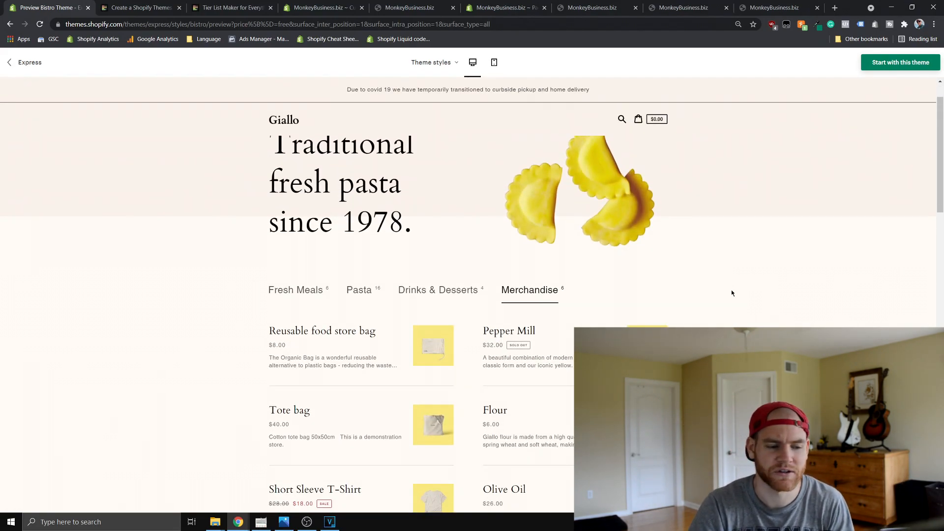
Check the Bistro demo's mobile layout, and review the Pantry style's home page and product tabs in desktop view.
{"action": "left_click", "coordinate": [494, 62]}
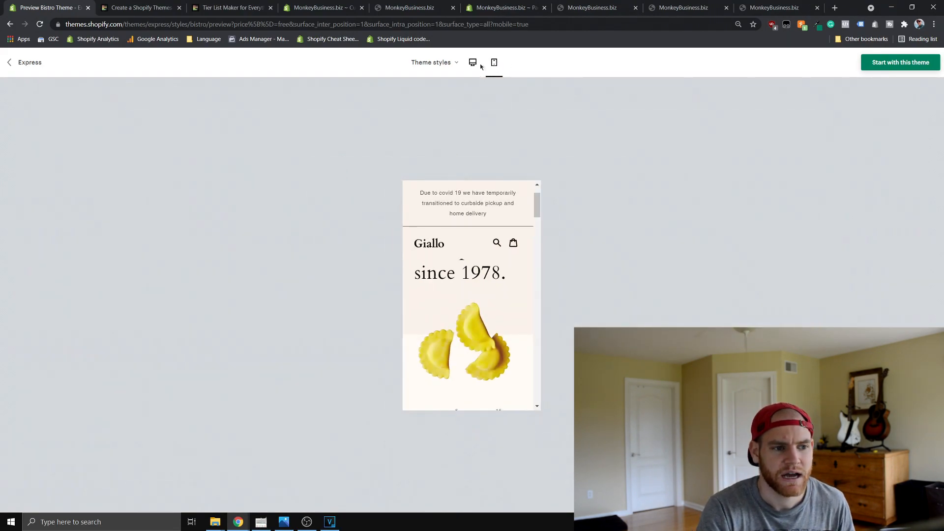
{"action": "left_click", "coordinate": [473, 62]}
{"action": "left_click", "coordinate": [450, 64]}
{"action": "left_click", "coordinate": [428, 103]}
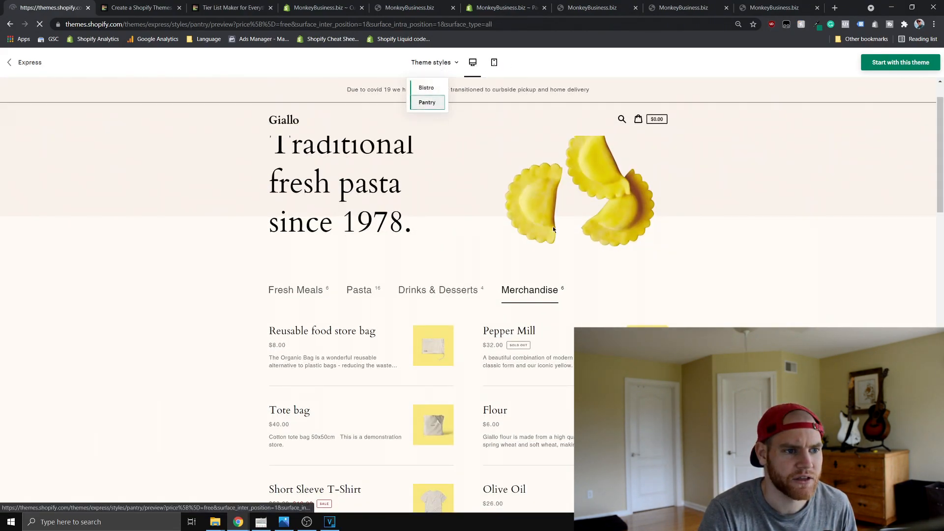
{"action": "scroll", "coordinate": [572, 287], "scroll_direction": "down", "scroll_amount": 10}
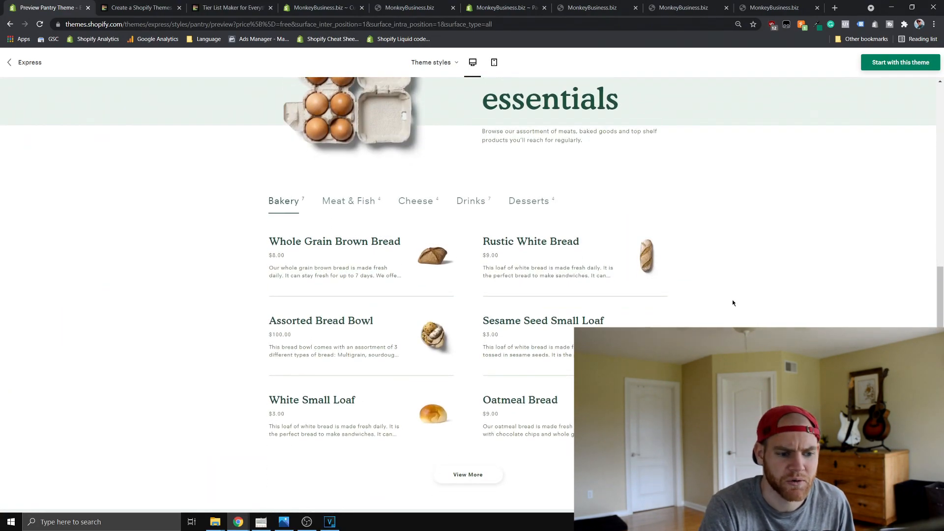
{"action": "scroll", "coordinate": [733, 295], "scroll_direction": "up", "scroll_amount": 7}
{"action": "scroll", "coordinate": [733, 274], "scroll_direction": "up", "scroll_amount": 3}
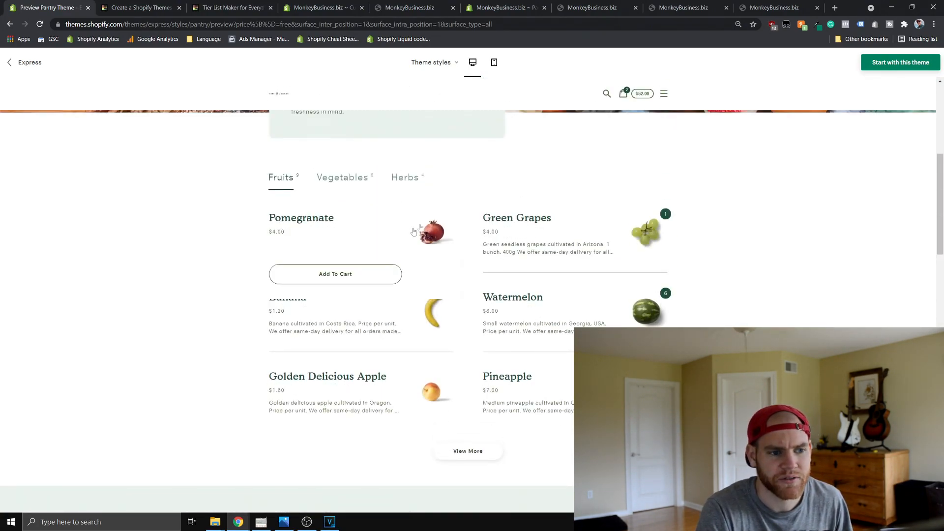
{"action": "scroll", "coordinate": [411, 230], "scroll_direction": "down", "scroll_amount": 2}
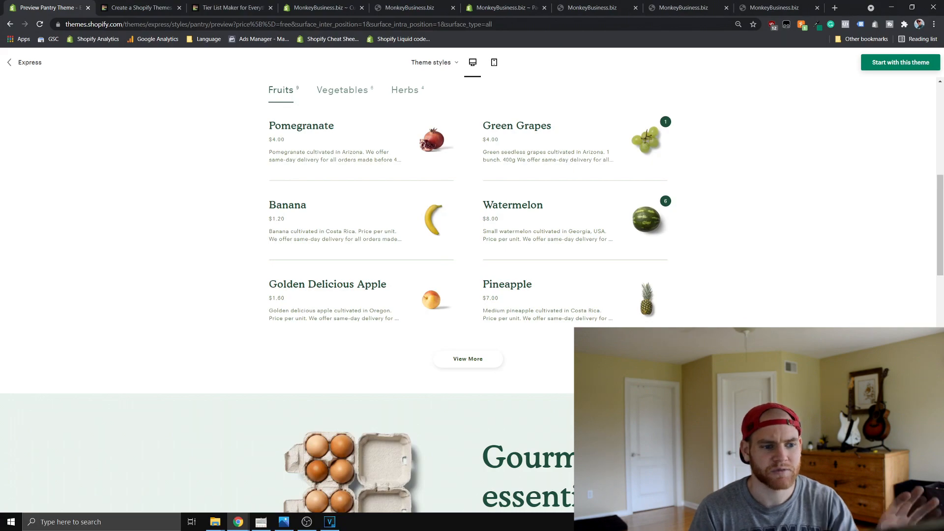
Switch to the Shopify Themes 2021 tier list in TierMaker and delete the D row.
{"action": "left_click", "coordinate": [150, 6]}
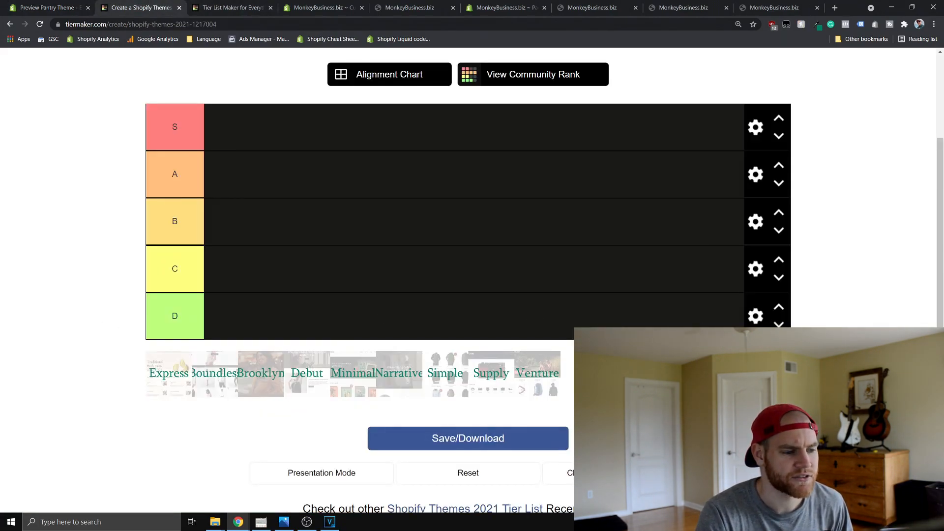
{"action": "scroll", "coordinate": [468, 280], "scroll_direction": "up", "scroll_amount": 2}
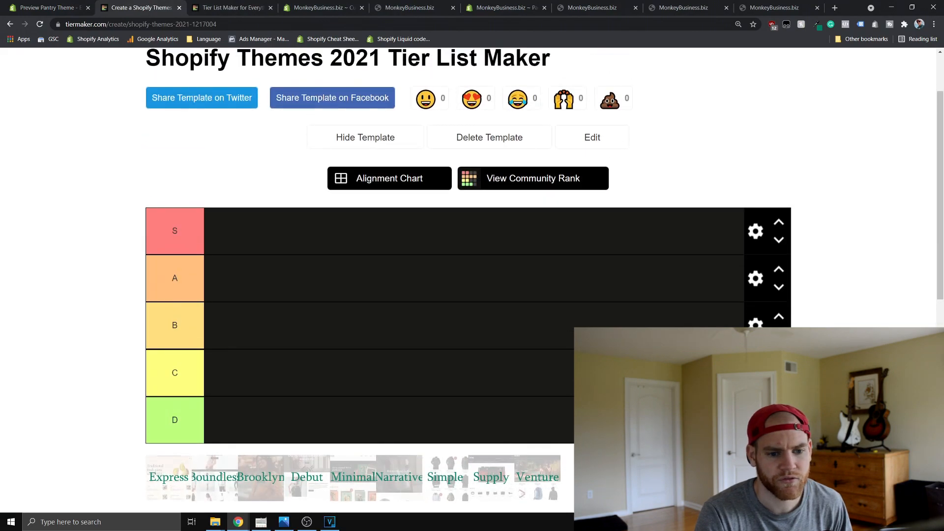
{"action": "scroll", "coordinate": [467, 280], "scroll_direction": "down", "scroll_amount": 3}
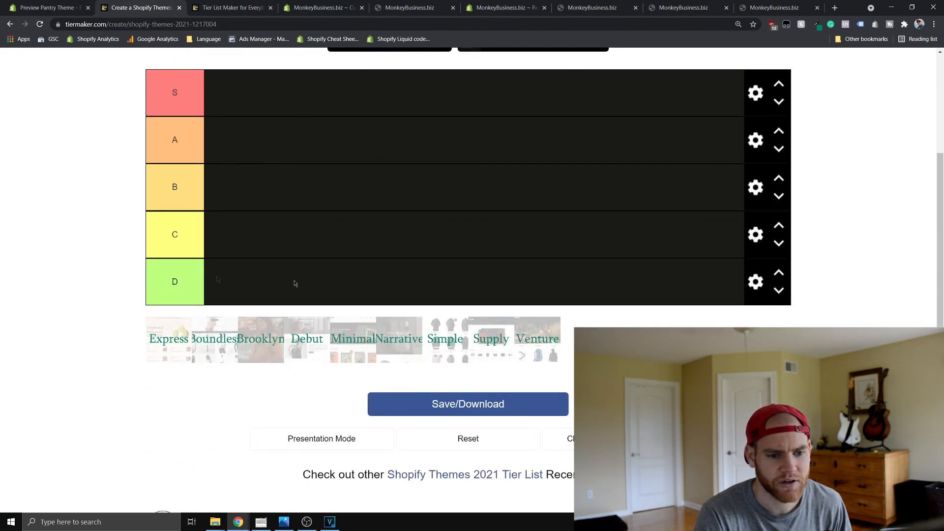
{"action": "left_click", "coordinate": [756, 281]}
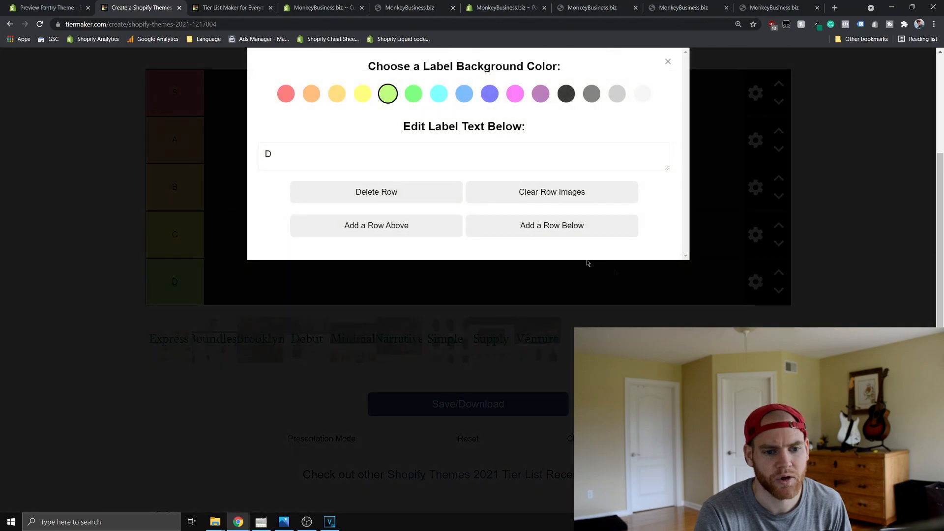
{"action": "left_click", "coordinate": [389, 192]}
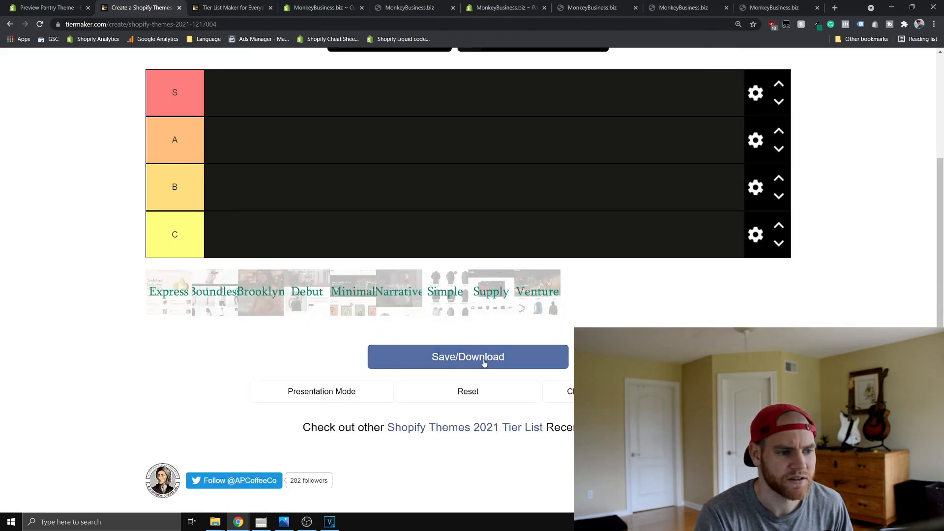
Place the Express theme in the C row of the tier list.
{"action": "scroll", "coordinate": [293, 327], "scroll_direction": "up", "scroll_amount": 2}
{"action": "scroll", "coordinate": [211, 393], "scroll_direction": "down", "scroll_amount": 1}
{"action": "left_click_drag", "start_coordinate": [170, 344], "coordinate": [236, 283]}
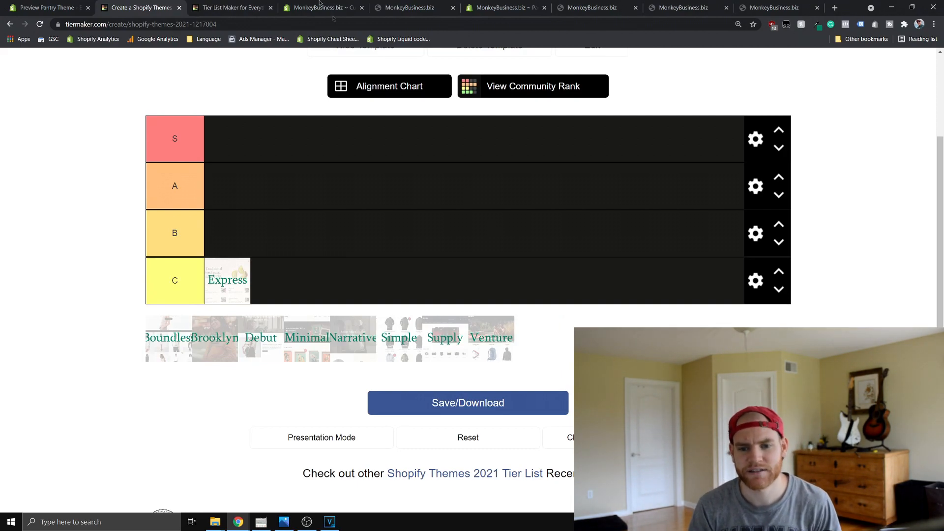
Return to the Express theme editor and examine which theme sections can be added to the home page.
{"action": "left_click", "coordinate": [235, 3]}
{"action": "left_click", "coordinate": [329, 3]}
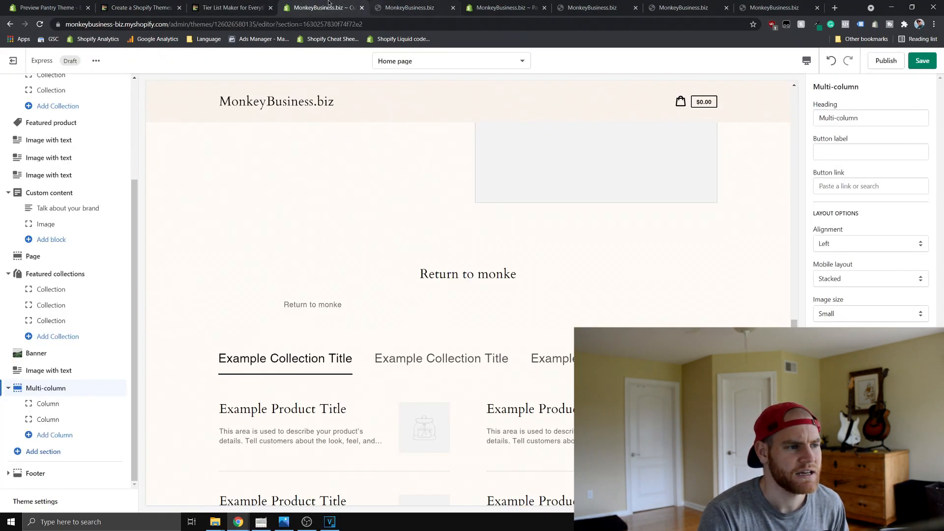
{"action": "scroll", "coordinate": [203, 306], "scroll_direction": "down", "scroll_amount": 1}
{"action": "left_click", "coordinate": [48, 452]}
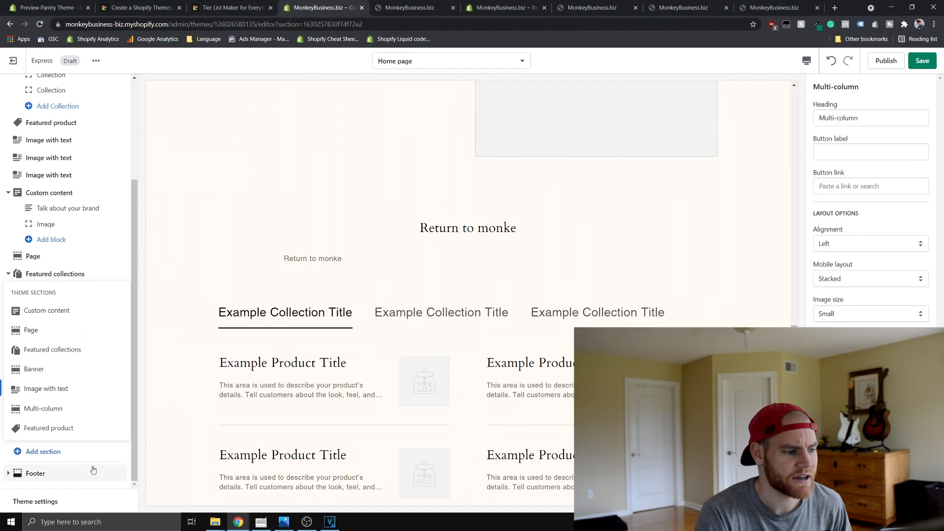
{"action": "left_click", "coordinate": [44, 408]}
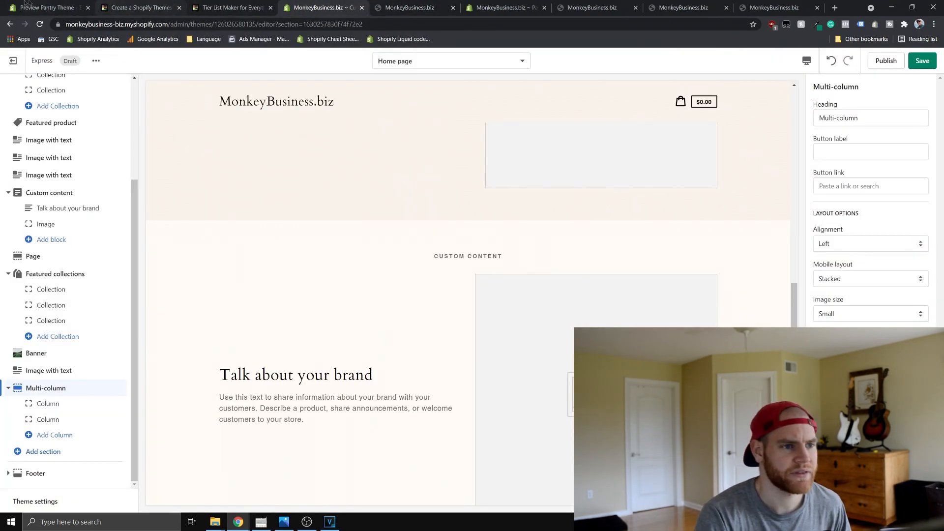
In the Pantry demo store, add the Banana to the cart with a quantity of 2.
{"action": "left_click", "coordinate": [44, 8]}
{"action": "mouse_move", "coordinate": [295, 256]}
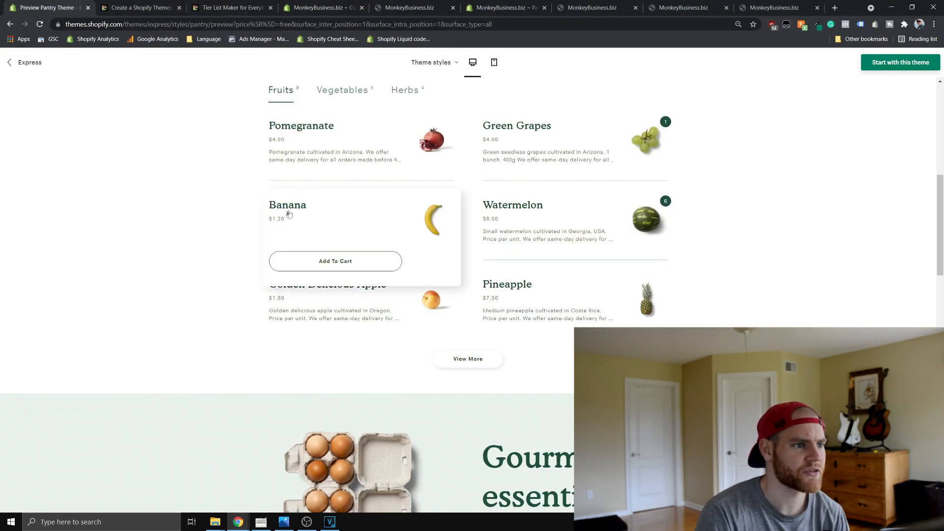
{"action": "scroll", "coordinate": [315, 216], "scroll_direction": "down", "scroll_amount": 1}
{"action": "left_click", "coordinate": [349, 212]}
{"action": "left_click", "coordinate": [392, 215]}
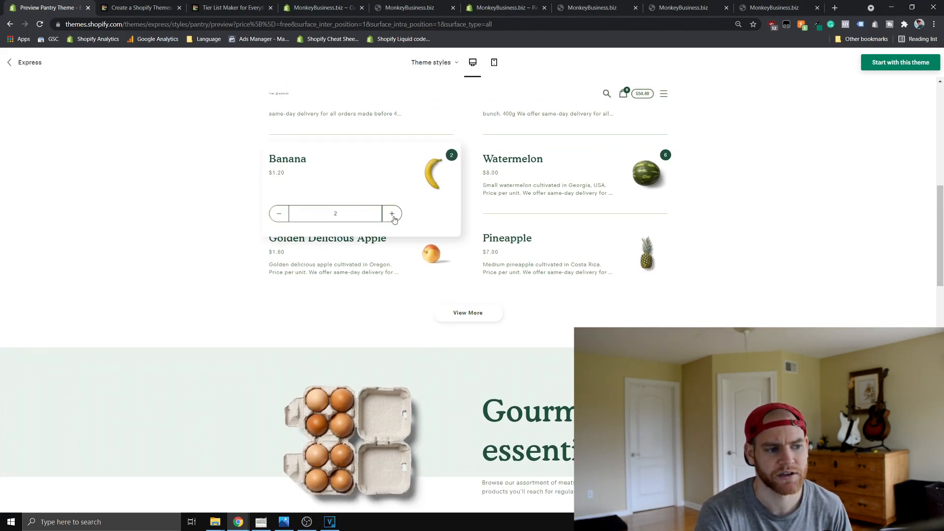